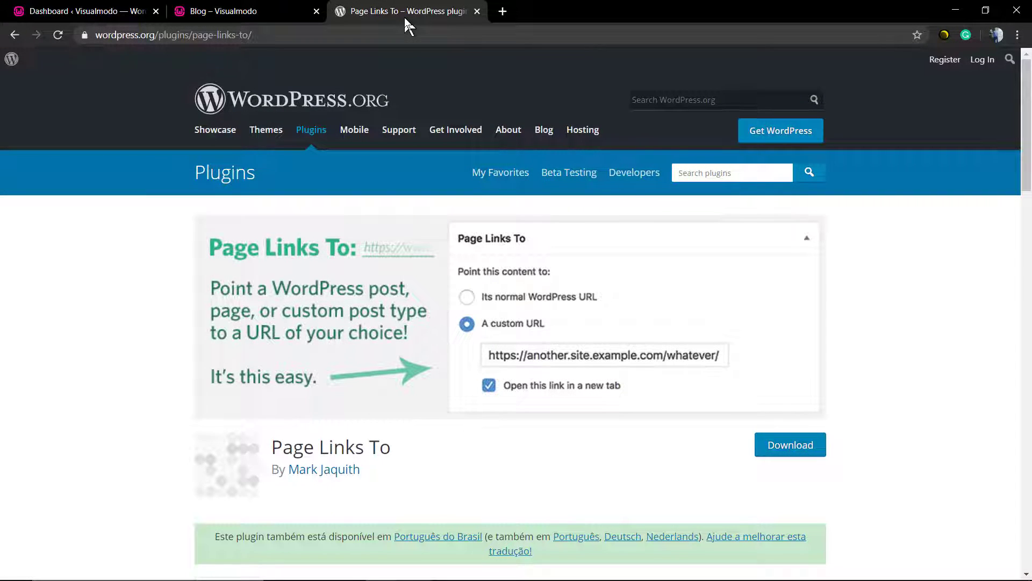
Step: Scroll through the plugin's description page and flip through its screenshots
{"action": "scroll", "coordinate": [280, 183], "scroll_direction": "down", "scroll_amount": 6}
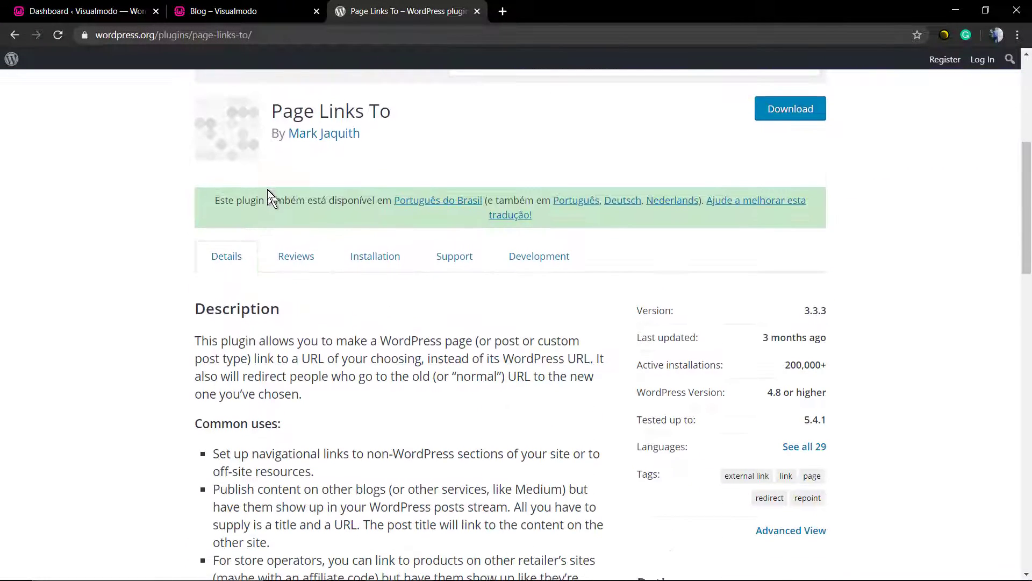
{"action": "scroll", "coordinate": [208, 237], "scroll_direction": "down", "scroll_amount": 2}
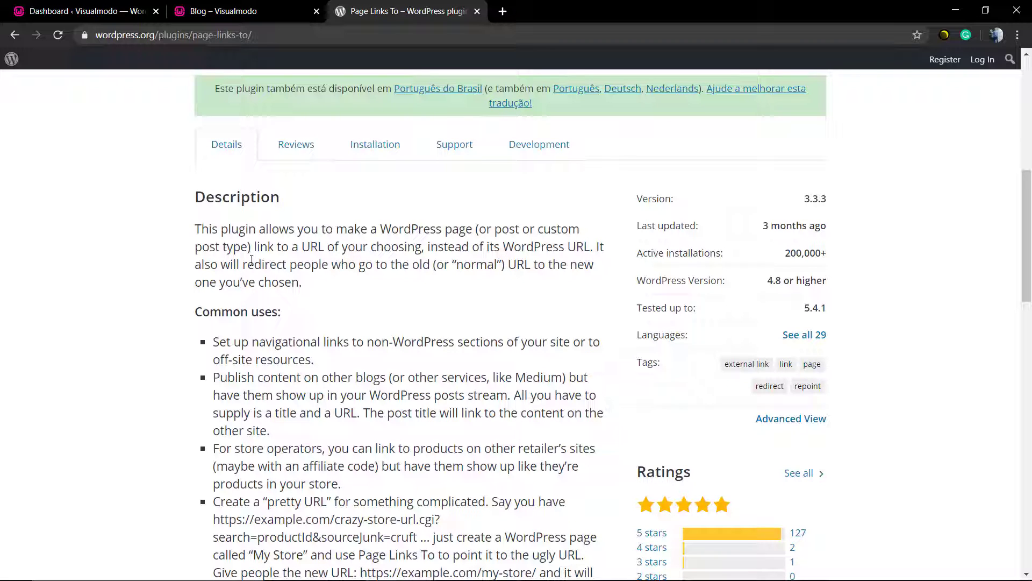
{"action": "scroll", "coordinate": [321, 295], "scroll_direction": "down", "scroll_amount": 2}
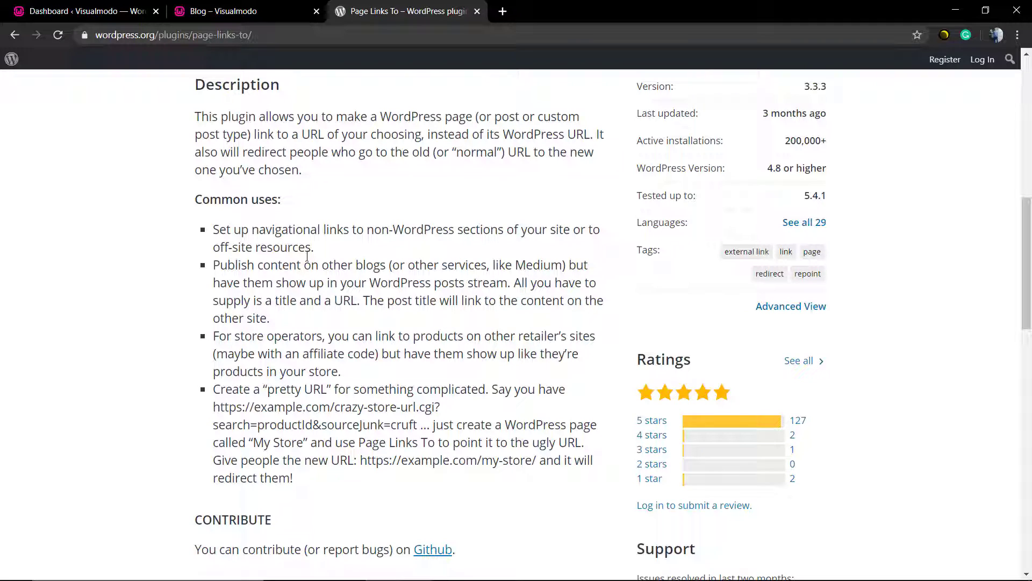
{"action": "scroll", "coordinate": [307, 257], "scroll_direction": "down", "scroll_amount": 8}
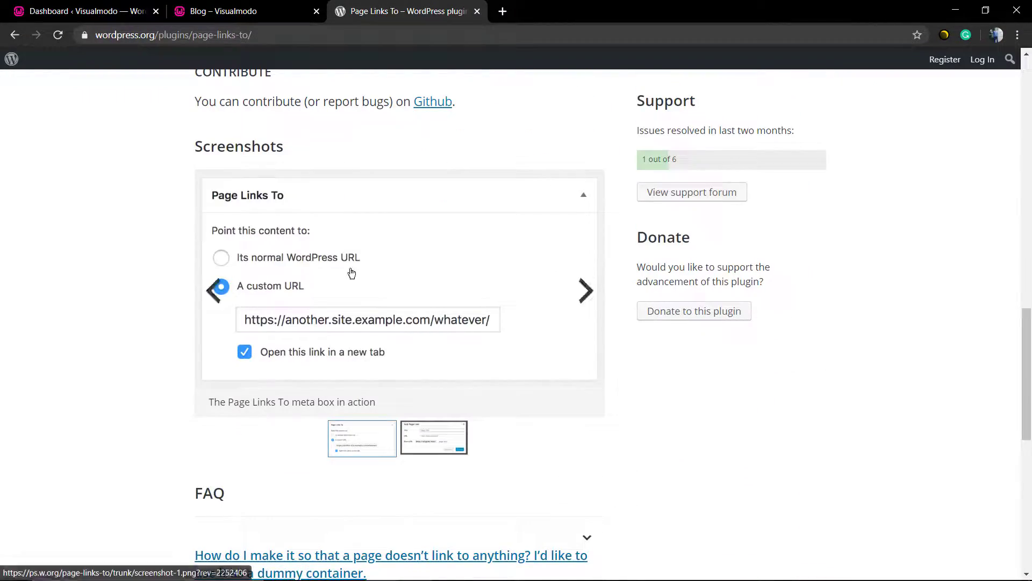
{"action": "left_click", "coordinate": [594, 298]}
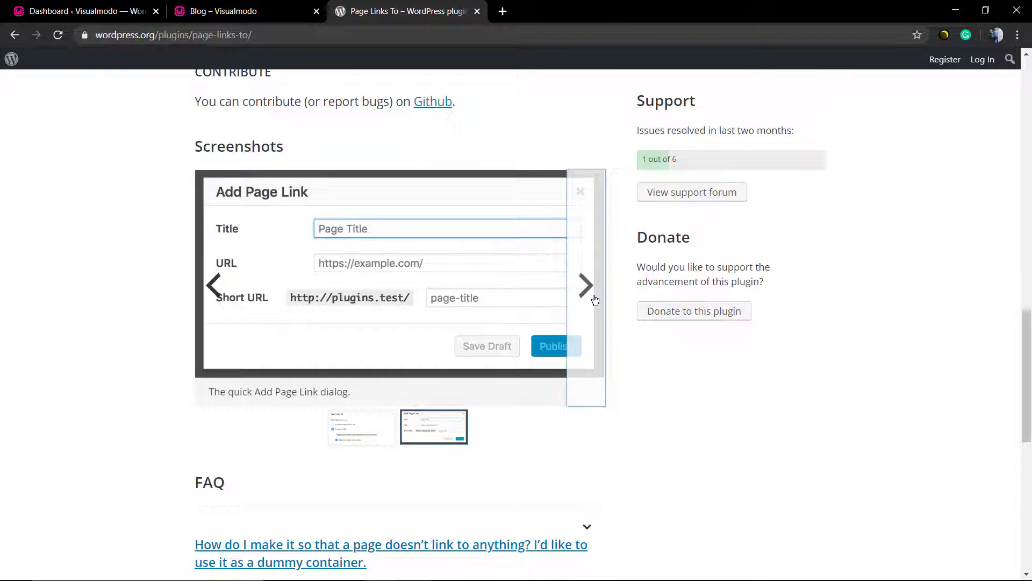
{"action": "left_click", "coordinate": [595, 299]}
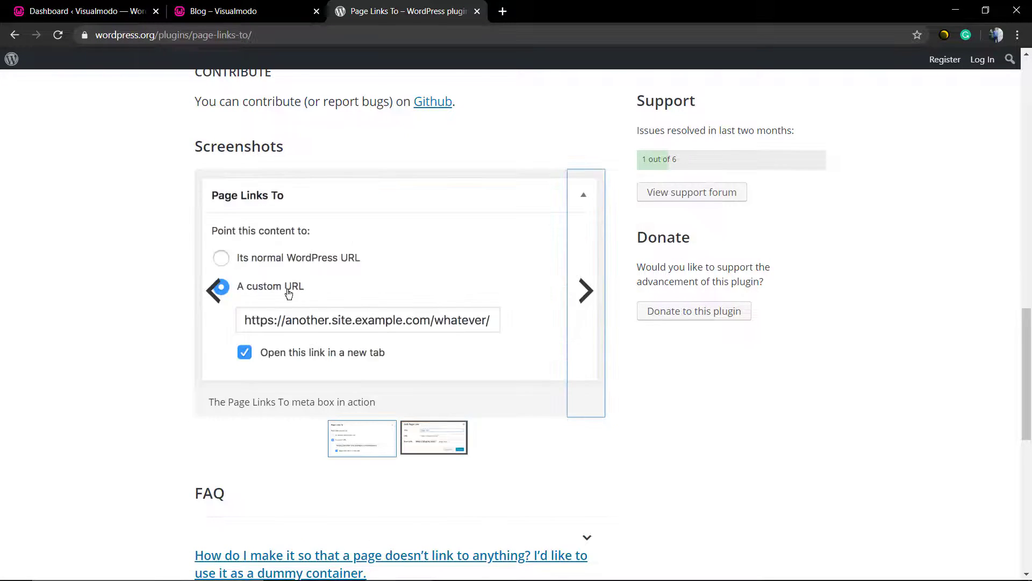
{"action": "scroll", "coordinate": [317, 282], "scroll_direction": "up", "scroll_amount": 10}
{"action": "scroll", "coordinate": [318, 282], "scroll_direction": "up", "scroll_amount": 8}
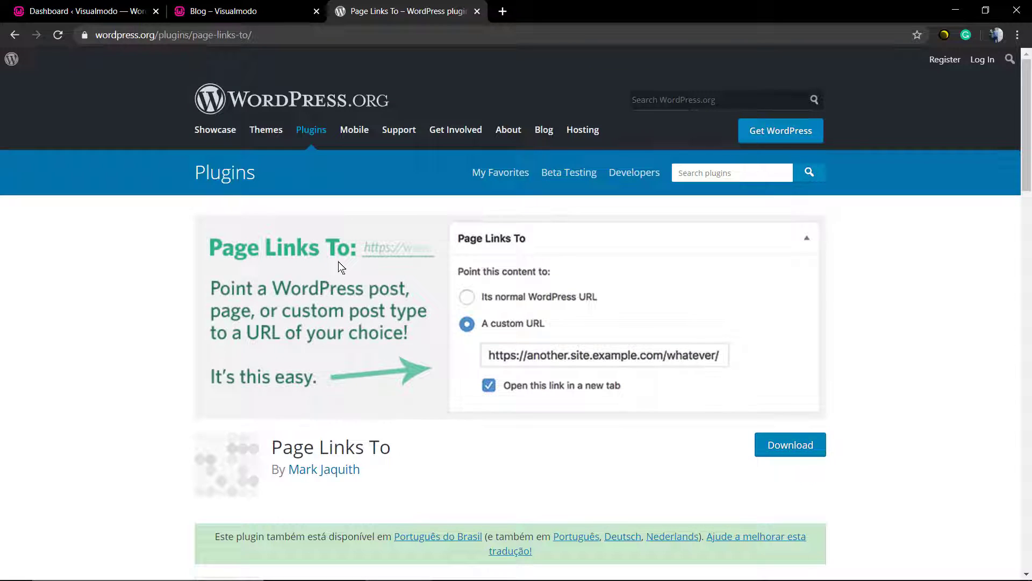
Step: View the live site's blog page and reload it
{"action": "left_click", "coordinate": [290, 6]}
{"action": "scroll", "coordinate": [115, 274], "scroll_direction": "down", "scroll_amount": 4}
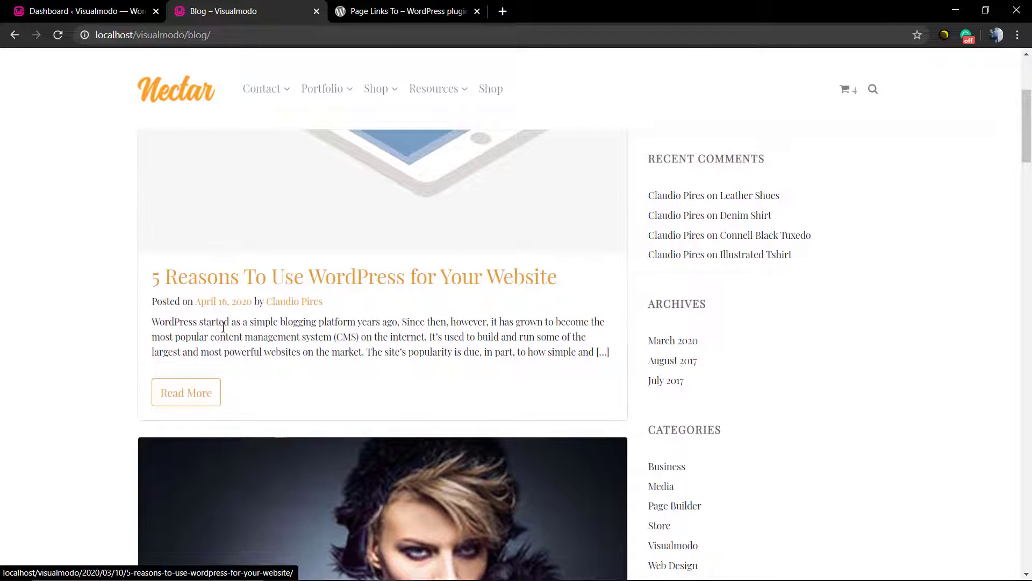
{"action": "scroll", "coordinate": [67, 286], "scroll_direction": "up", "scroll_amount": 4}
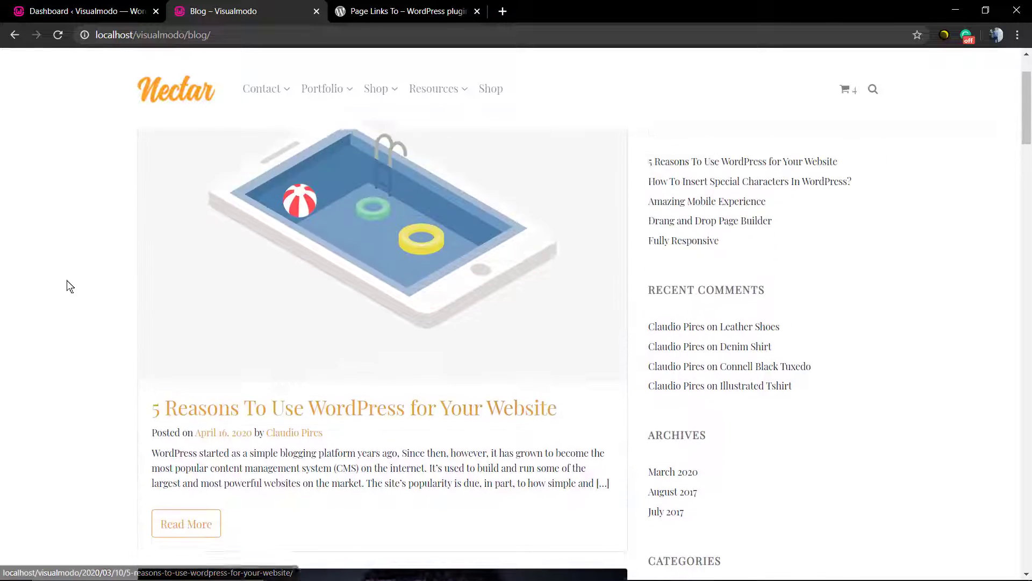
{"action": "key", "text": "F5"}
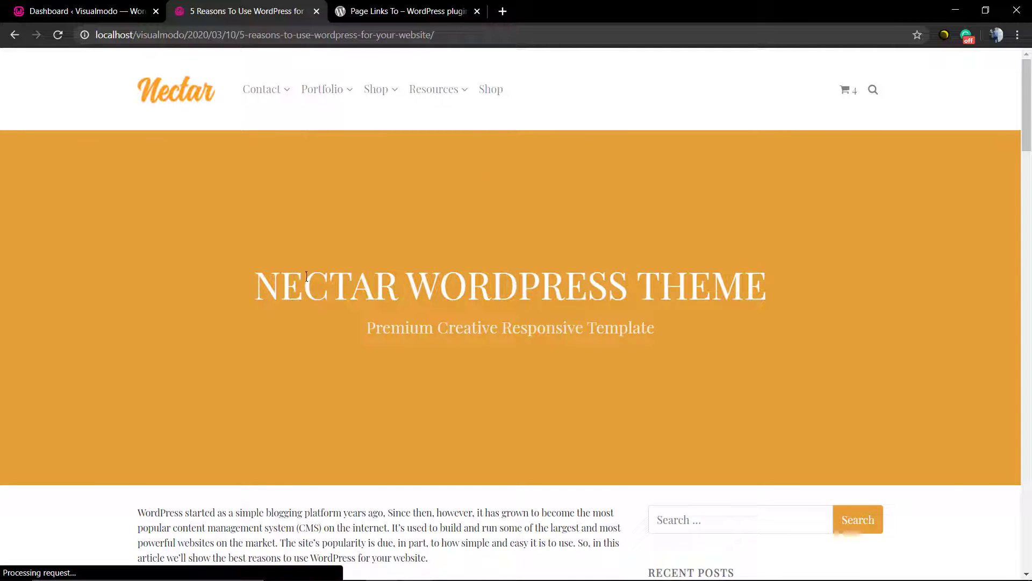
{"action": "scroll", "coordinate": [351, 285], "scroll_direction": "down", "scroll_amount": 5}
{"action": "scroll", "coordinate": [358, 280], "scroll_direction": "up", "scroll_amount": 5}
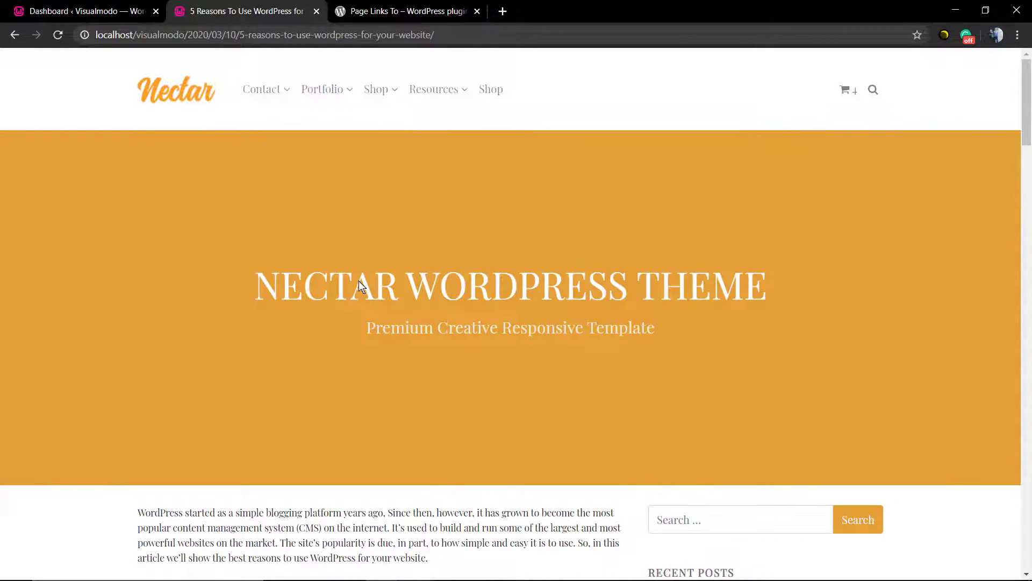
Step: Browse the four-column portfolio, shop, Biker Leather Jacket product and blog, then go to the Dashboard
{"action": "left_click", "coordinate": [319, 100]}
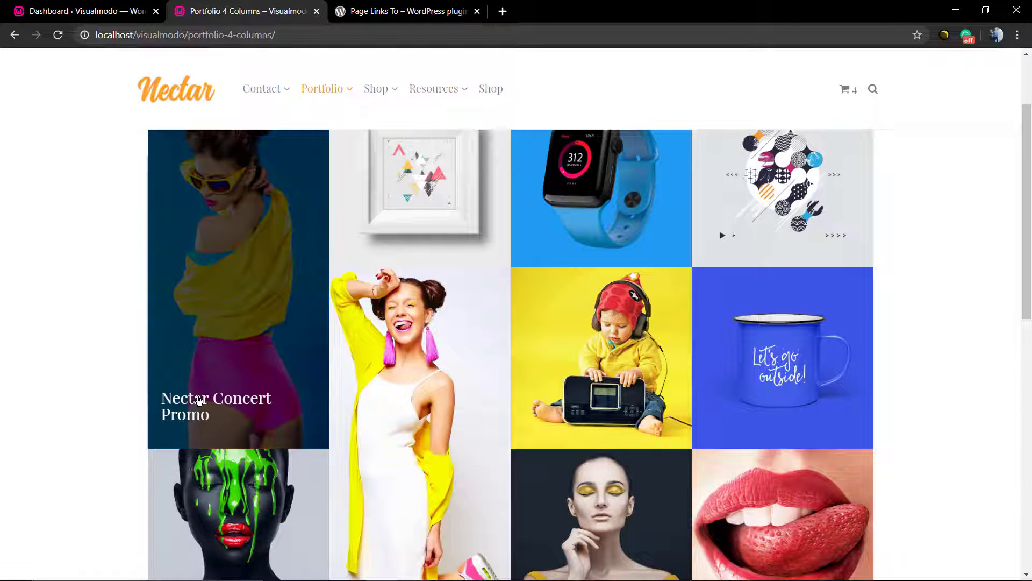
{"action": "mouse_move", "coordinate": [291, 133]}
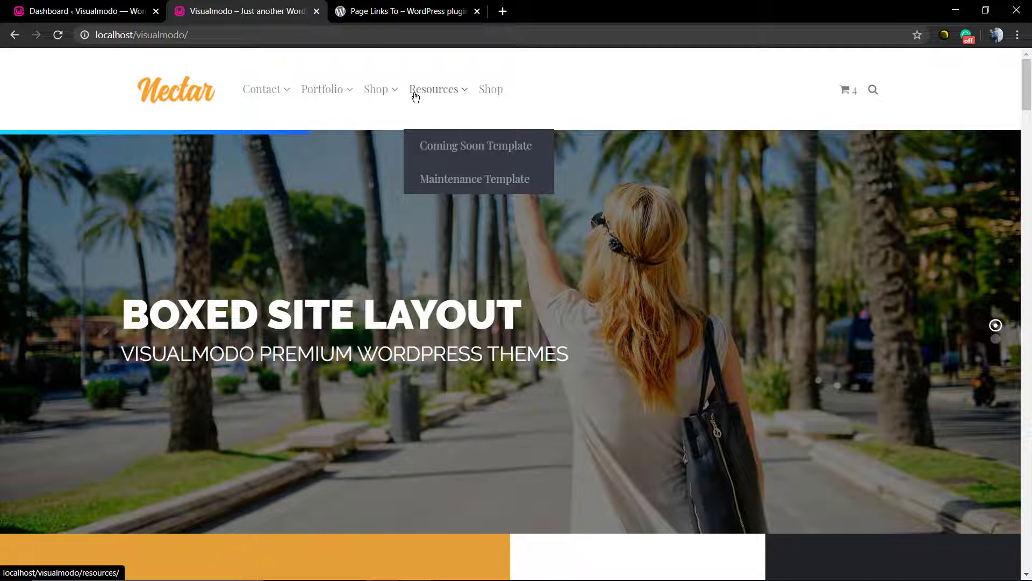
{"action": "left_click", "coordinate": [367, 102]}
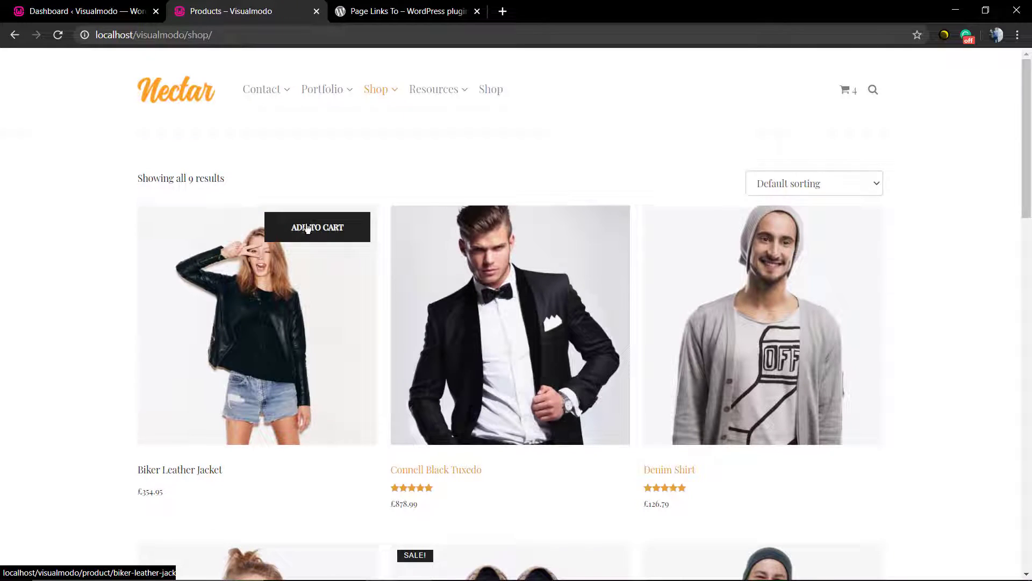
{"action": "scroll", "coordinate": [287, 296], "scroll_direction": "down", "scroll_amount": 2}
{"action": "left_click", "coordinate": [287, 295]}
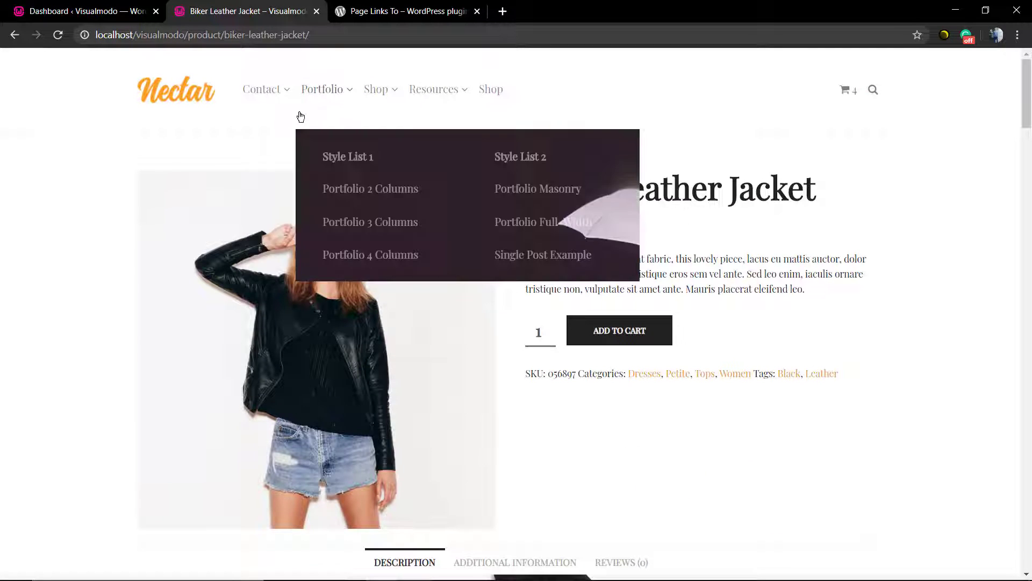
{"action": "mouse_move", "coordinate": [282, 107]}
{"action": "left_click", "coordinate": [446, 192]}
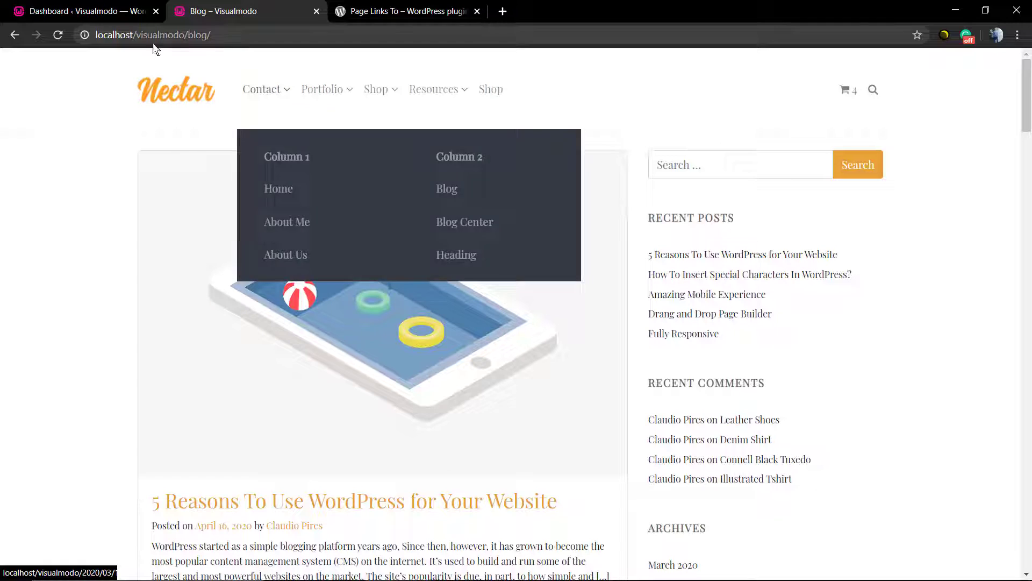
{"action": "left_click", "coordinate": [106, 17]}
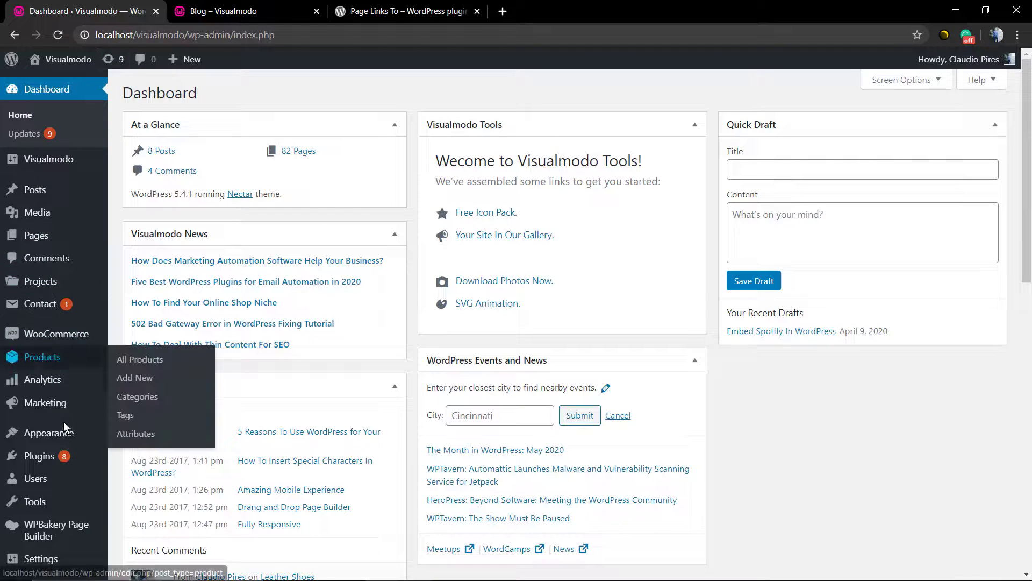
Step: Search Plugins > Add New for 'page link' and install Page Links To
{"action": "mouse_move", "coordinate": [67, 435]}
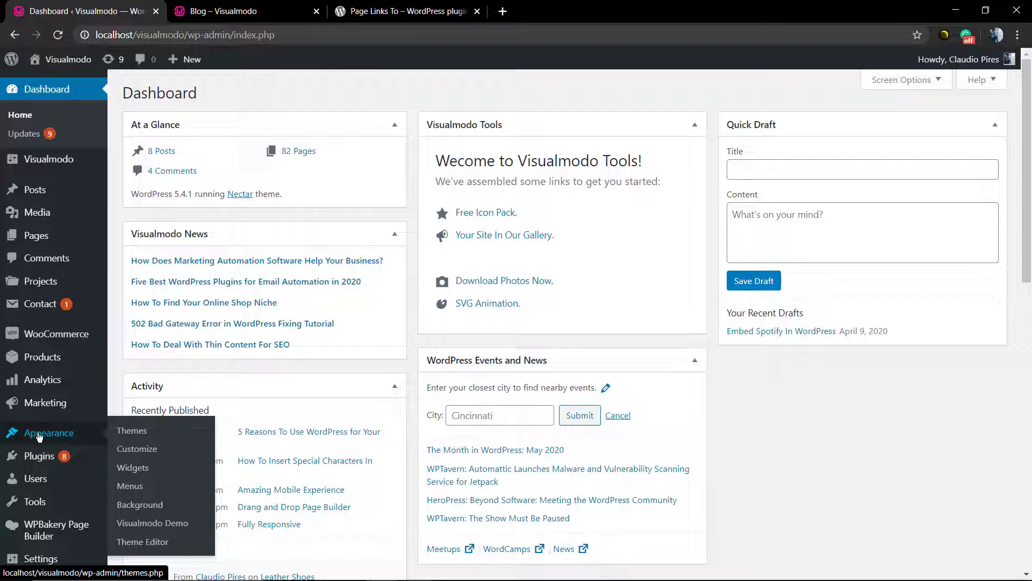
{"action": "mouse_move", "coordinate": [38, 455]}
{"action": "left_click", "coordinate": [124, 480]}
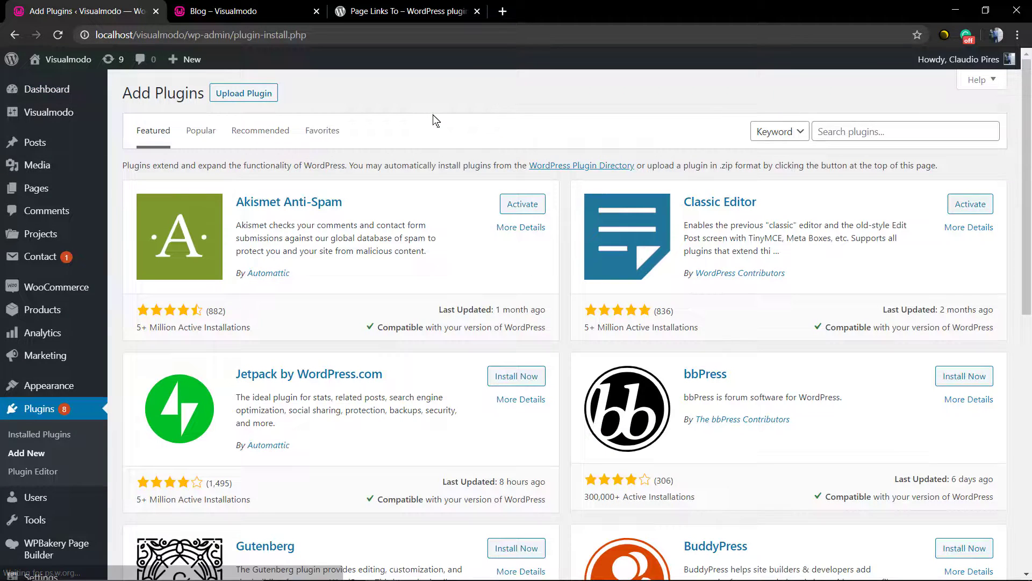
{"action": "left_click", "coordinate": [839, 137]}
{"action": "type", "text": "pa"}
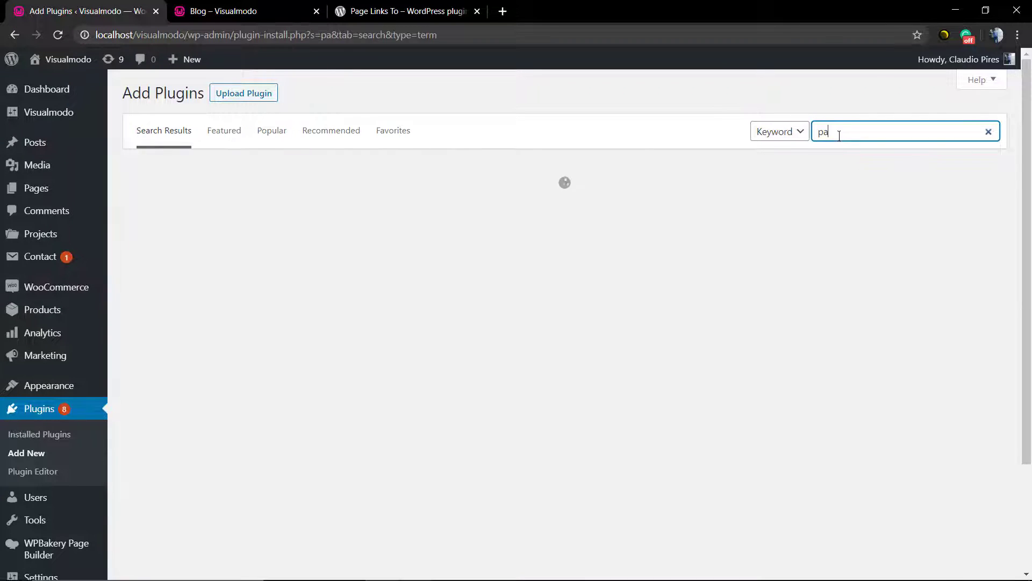
{"action": "type", "text": "ge link to"}
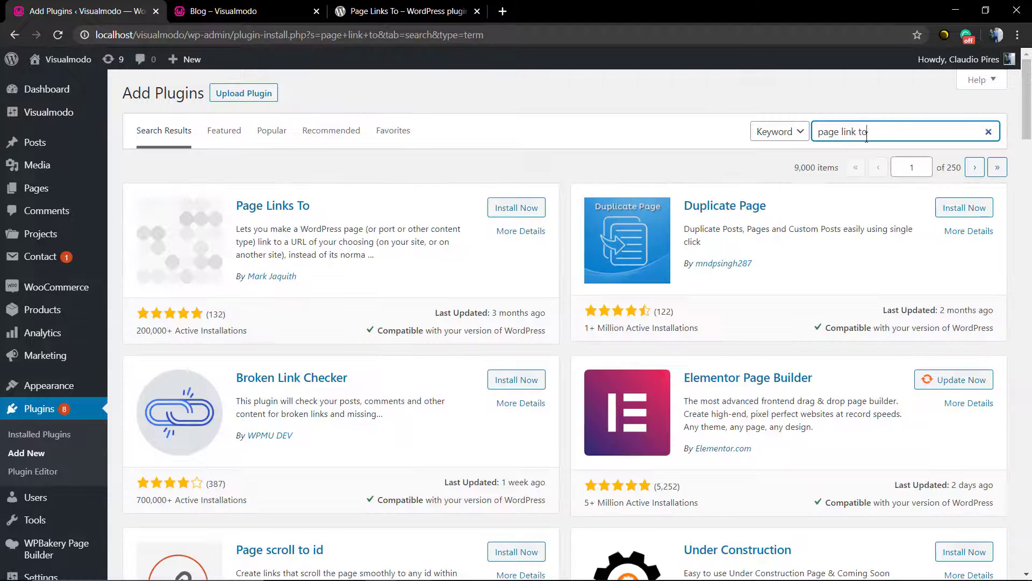
{"action": "triple_click", "coordinate": [863, 138]}
{"action": "left_click", "coordinate": [867, 138]}
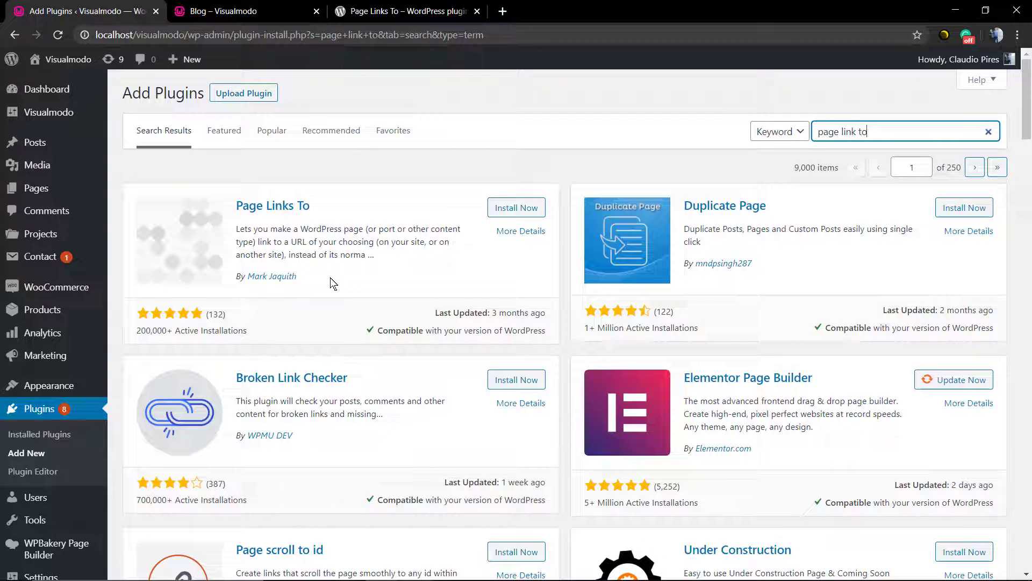
{"action": "left_click", "coordinate": [513, 209]}
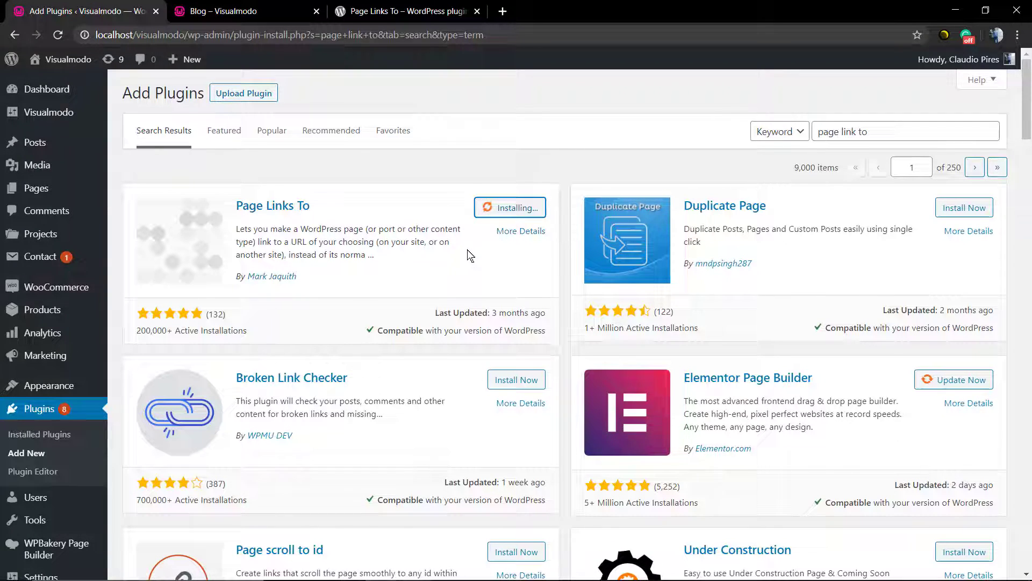
Step: Activate the freshly installed Page Links To plugin
{"action": "left_click", "coordinate": [514, 207]}
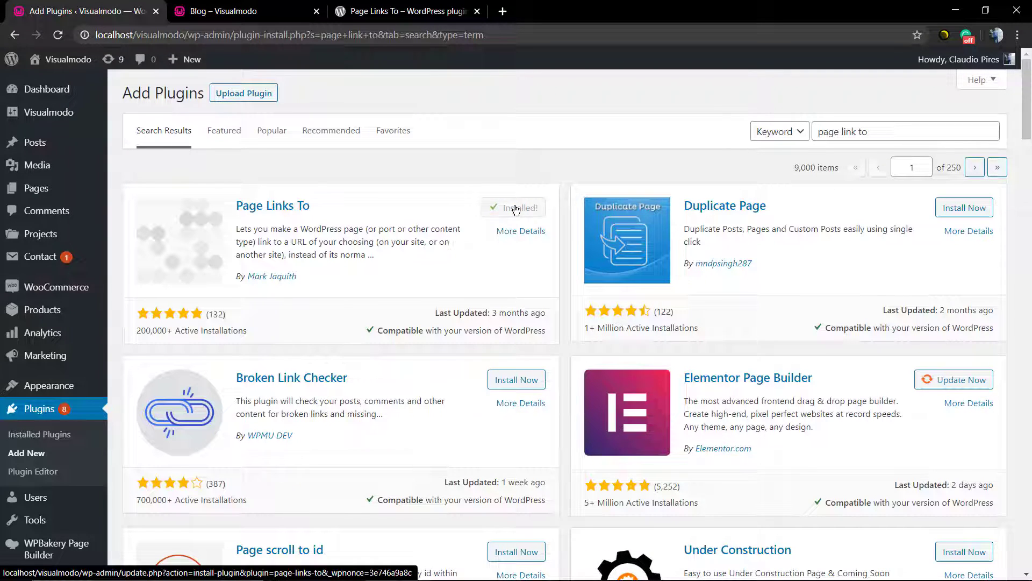
{"action": "left_click", "coordinate": [516, 209]}
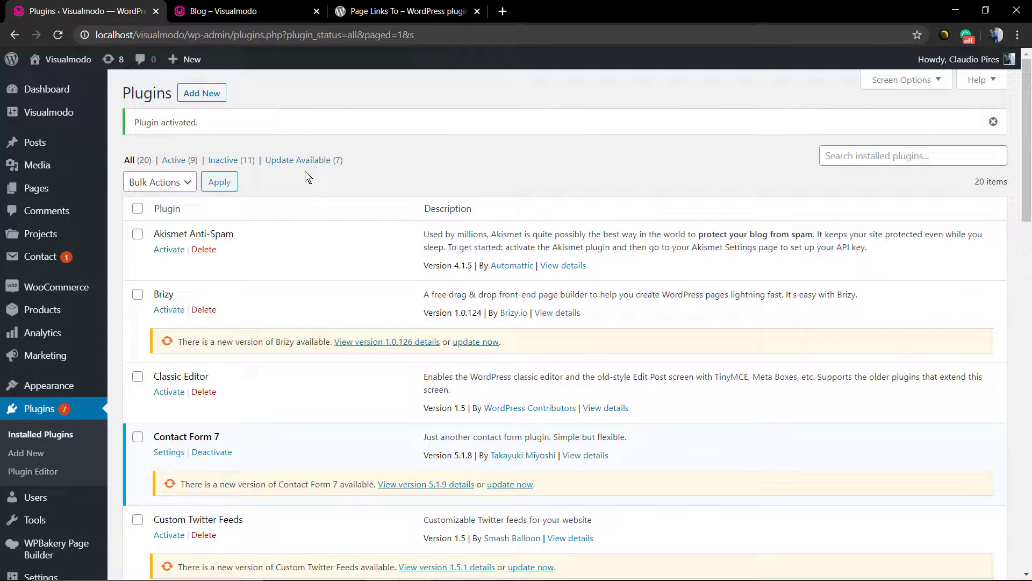
Step: Open '5 Reasons To Use WordPress for Your Website' from All Posts and glance at the live blog
{"action": "mouse_move", "coordinate": [41, 142]}
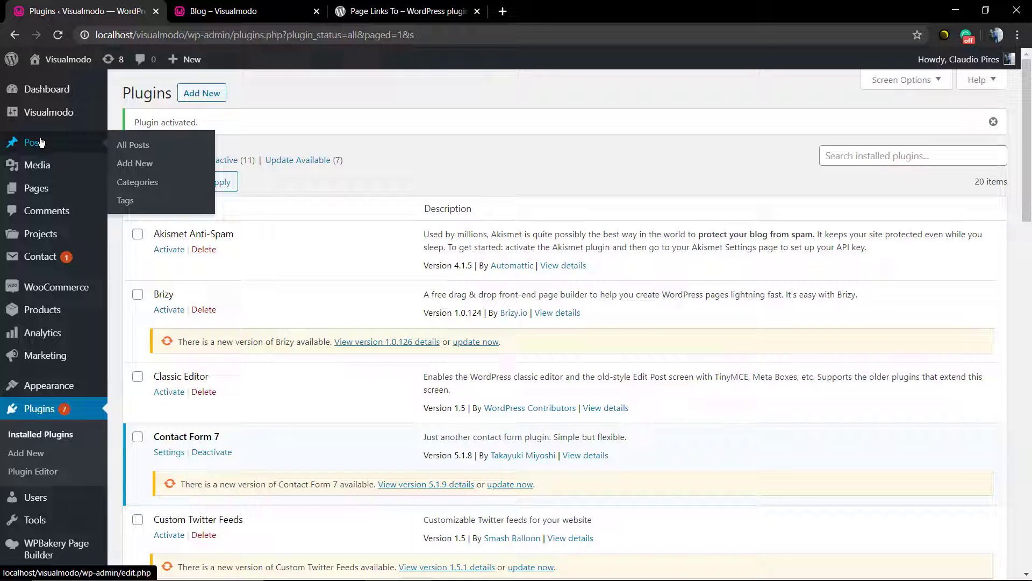
{"action": "left_click", "coordinate": [40, 142]}
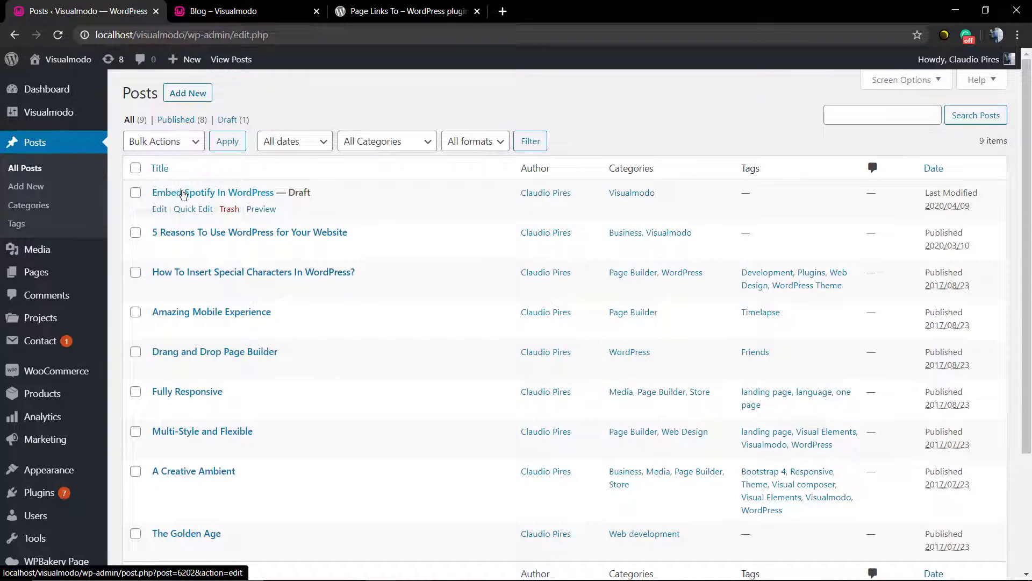
{"action": "left_click_drag", "start_coordinate": [305, 245], "coordinate": [350, 233]}
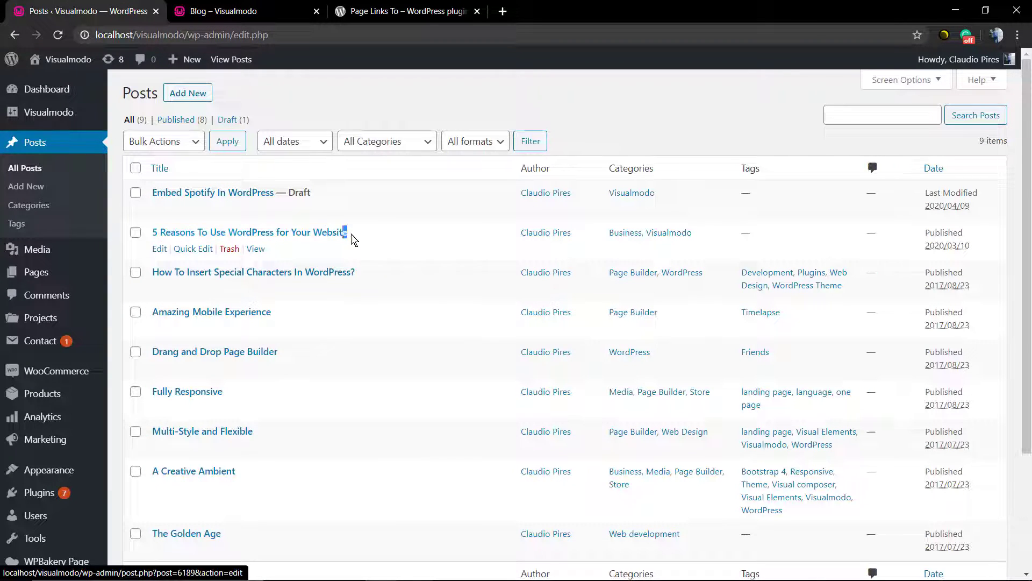
{"action": "left_click", "coordinate": [295, 237]}
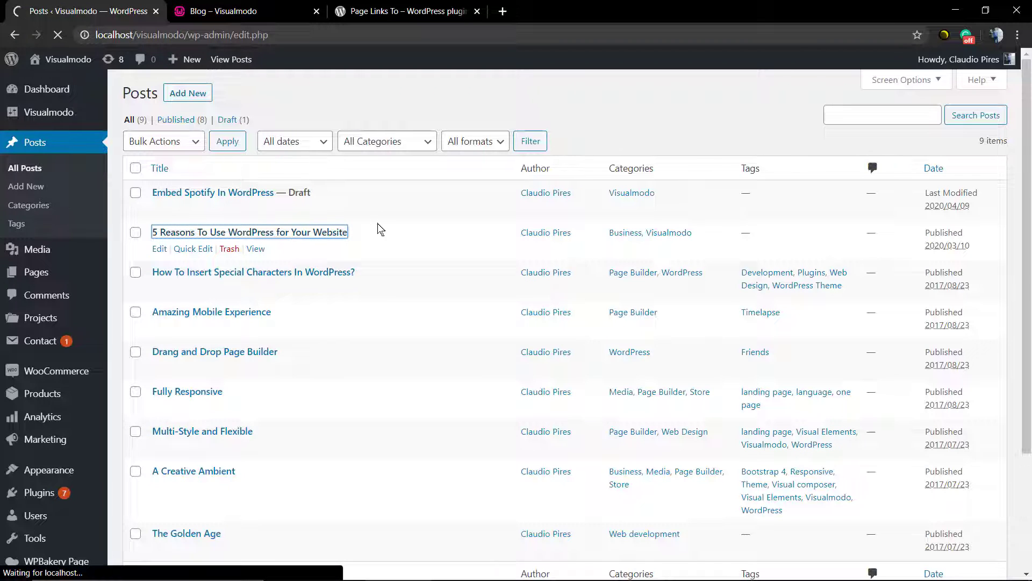
{"action": "left_click", "coordinate": [220, 12]}
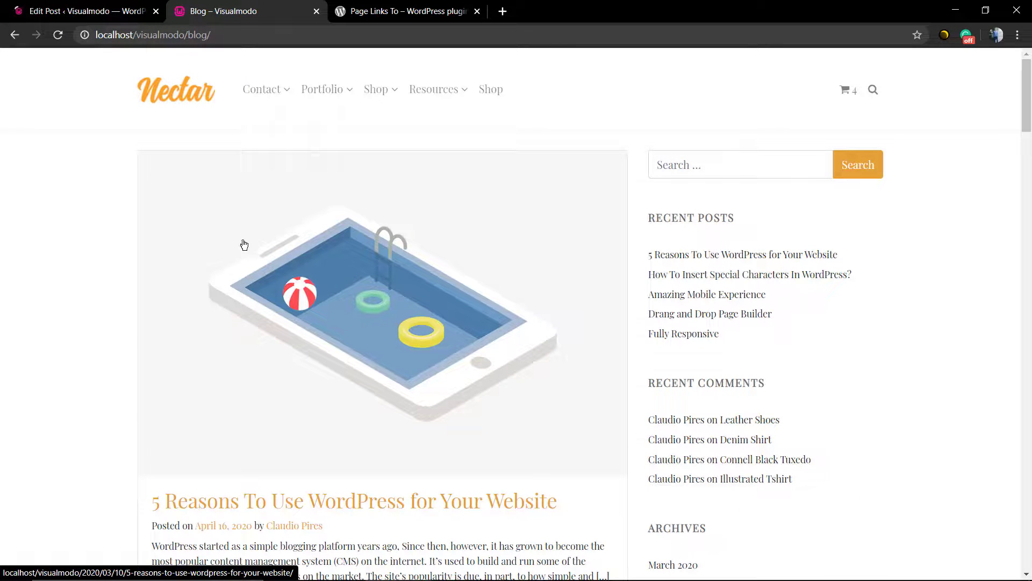
{"action": "left_click", "coordinate": [112, 12]}
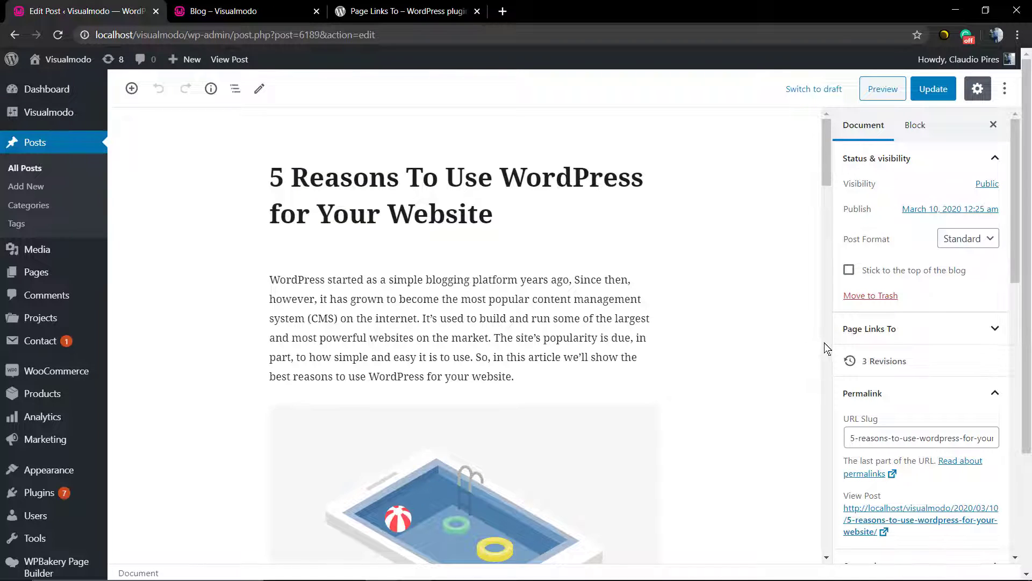
Step: Expand the Page Links To panel in the post's settings sidebar
{"action": "scroll", "coordinate": [821, 344], "scroll_direction": "down", "scroll_amount": 2}
{"action": "scroll", "coordinate": [890, 275], "scroll_direction": "down", "scroll_amount": 4}
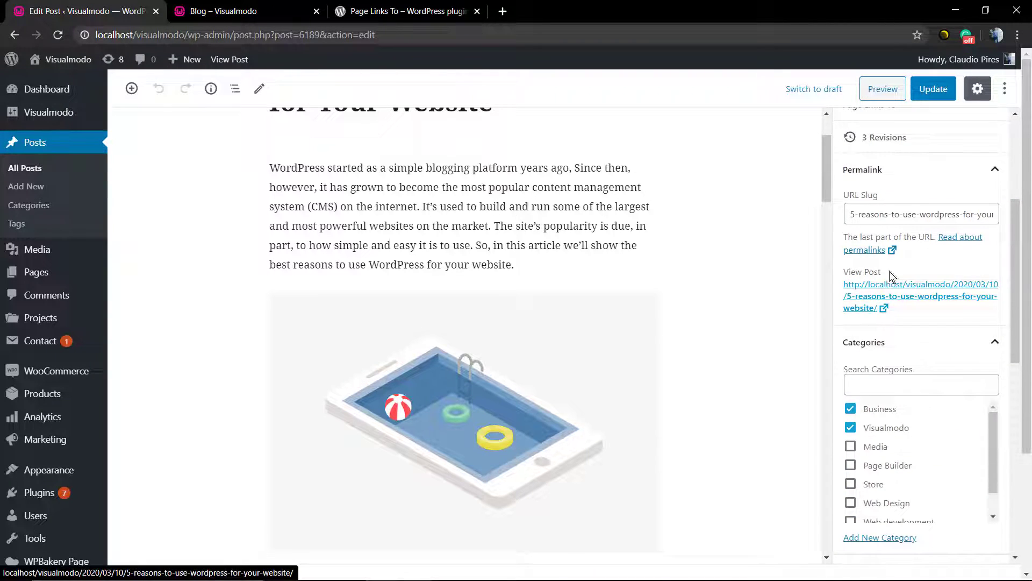
{"action": "scroll", "coordinate": [881, 301], "scroll_direction": "down", "scroll_amount": 5}
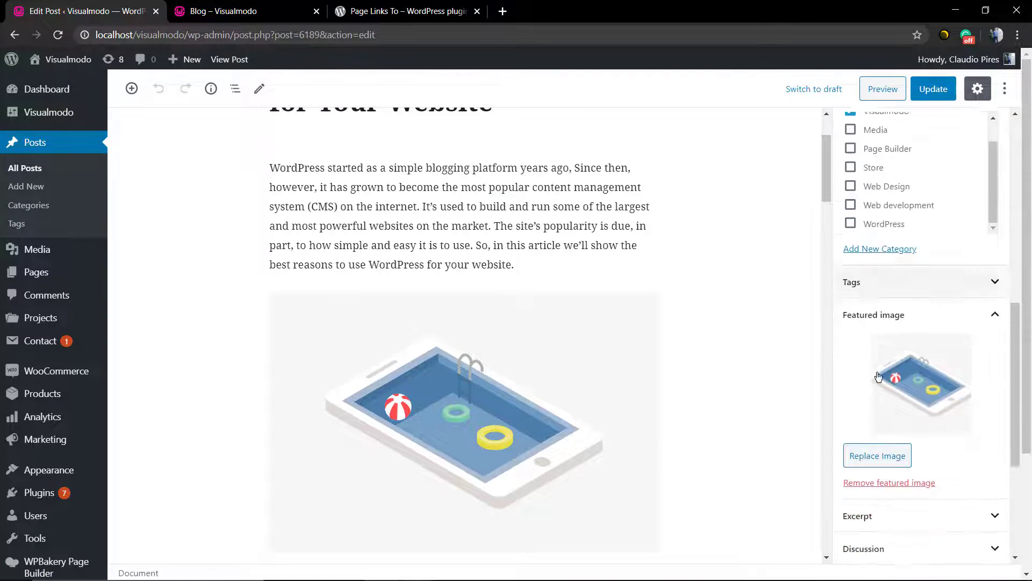
{"action": "scroll", "coordinate": [885, 387], "scroll_direction": "down", "scroll_amount": 4}
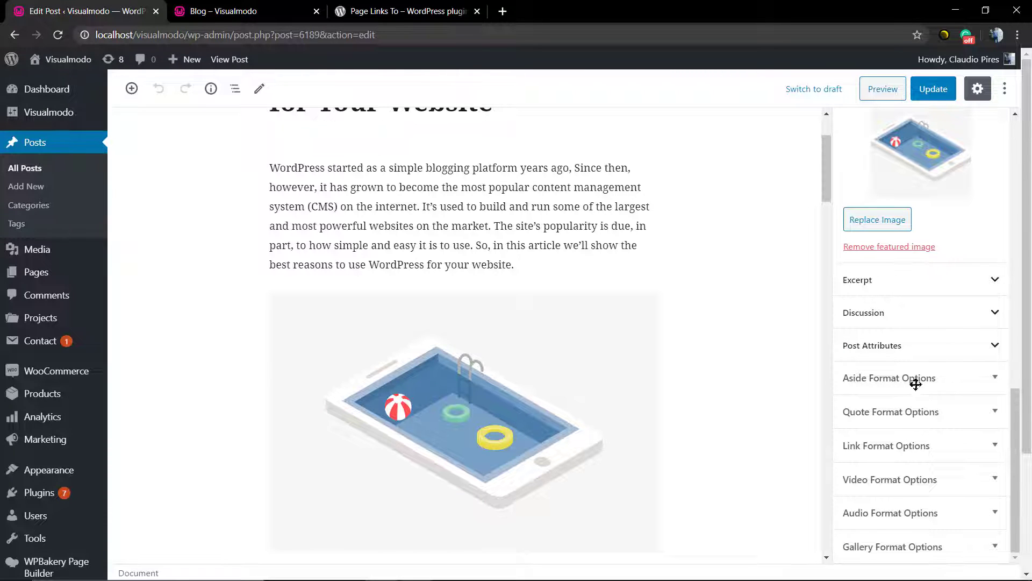
{"action": "scroll", "coordinate": [661, 430], "scroll_direction": "down", "scroll_amount": 15}
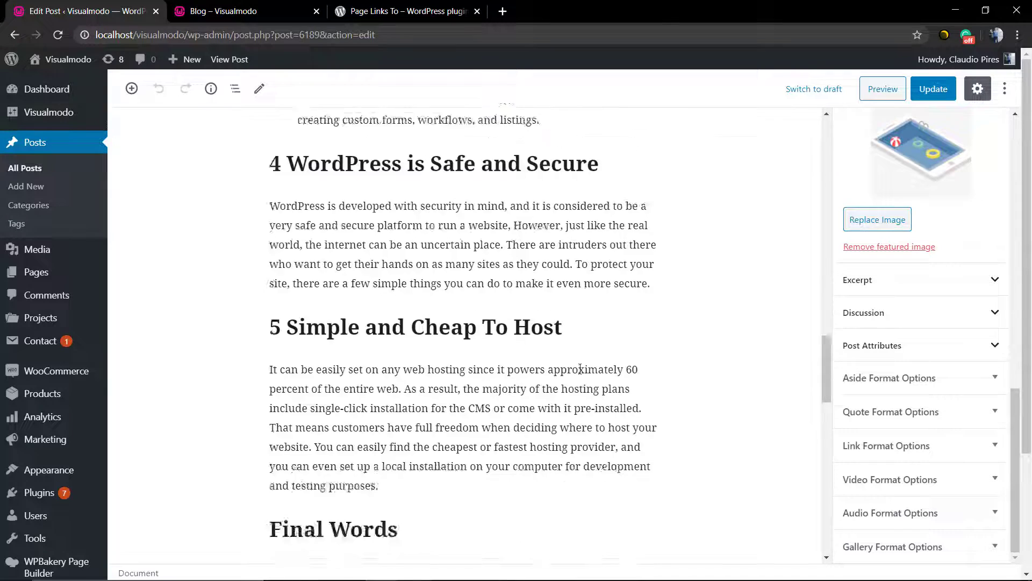
{"action": "scroll", "coordinate": [580, 369], "scroll_direction": "down", "scroll_amount": 12}
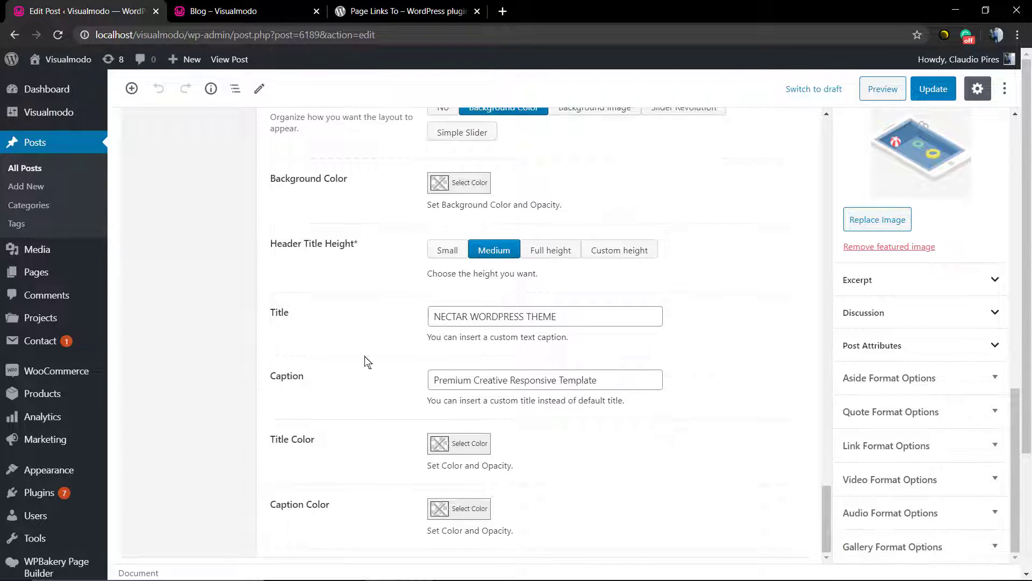
{"action": "scroll", "coordinate": [366, 361], "scroll_direction": "up", "scroll_amount": 10}
{"action": "scroll", "coordinate": [365, 362], "scroll_direction": "down", "scroll_amount": 10}
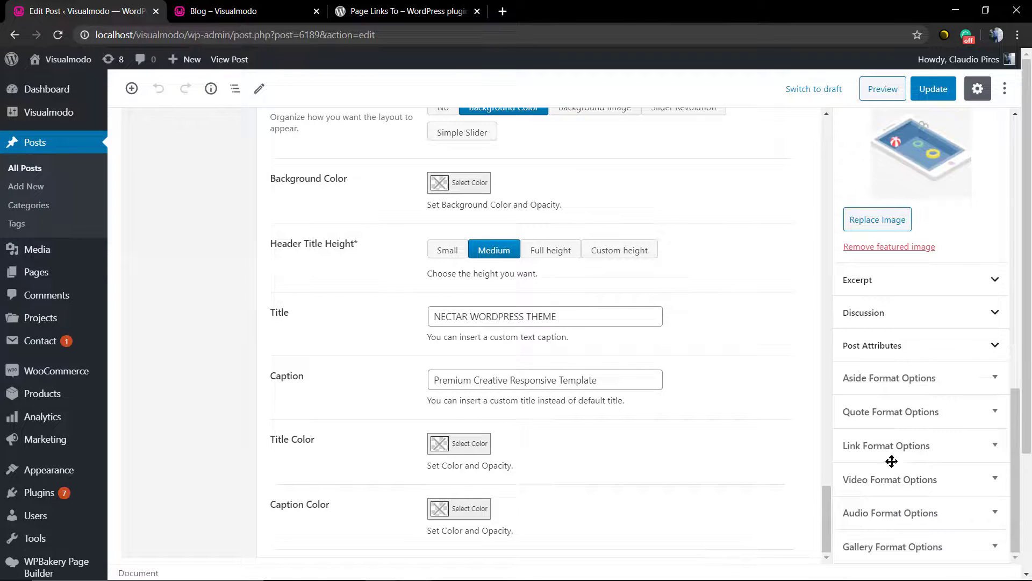
{"action": "scroll", "coordinate": [918, 442], "scroll_direction": "up", "scroll_amount": 6}
{"action": "scroll", "coordinate": [920, 439], "scroll_direction": "up", "scroll_amount": 6}
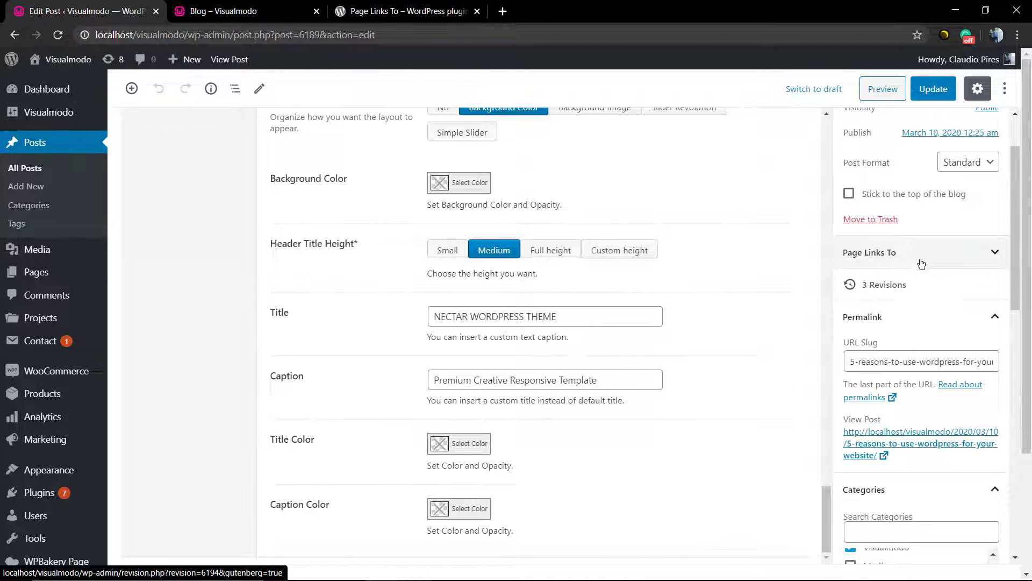
{"action": "left_click", "coordinate": [883, 253]}
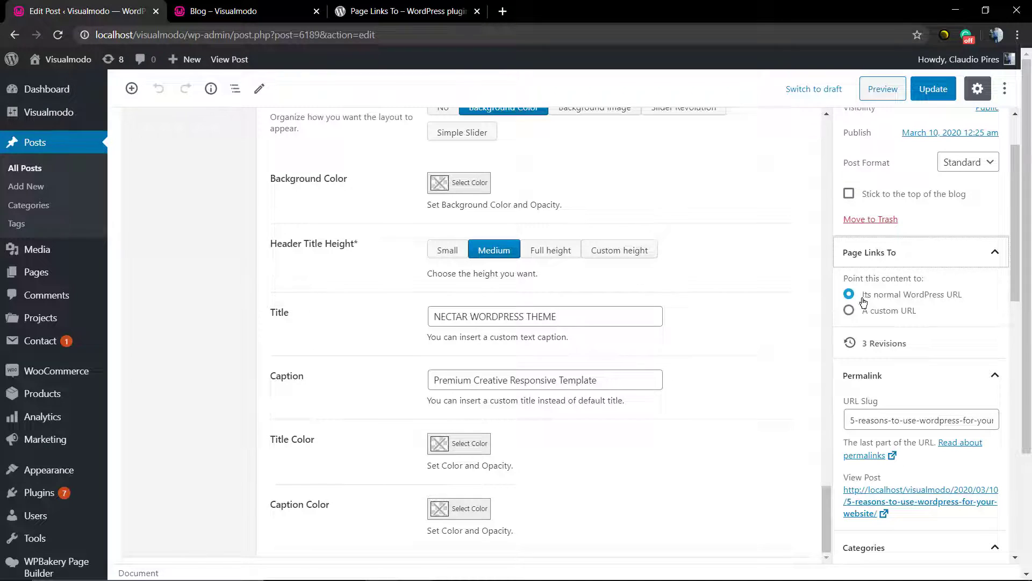
{"action": "left_click", "coordinate": [882, 311]}
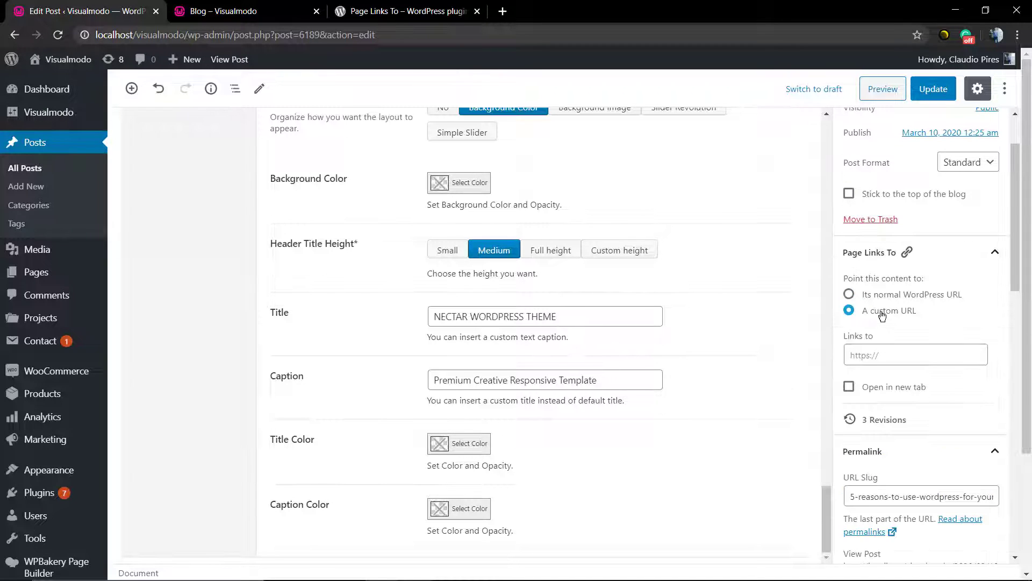
{"action": "left_click", "coordinate": [893, 388]}
{"action": "left_click", "coordinate": [892, 355]}
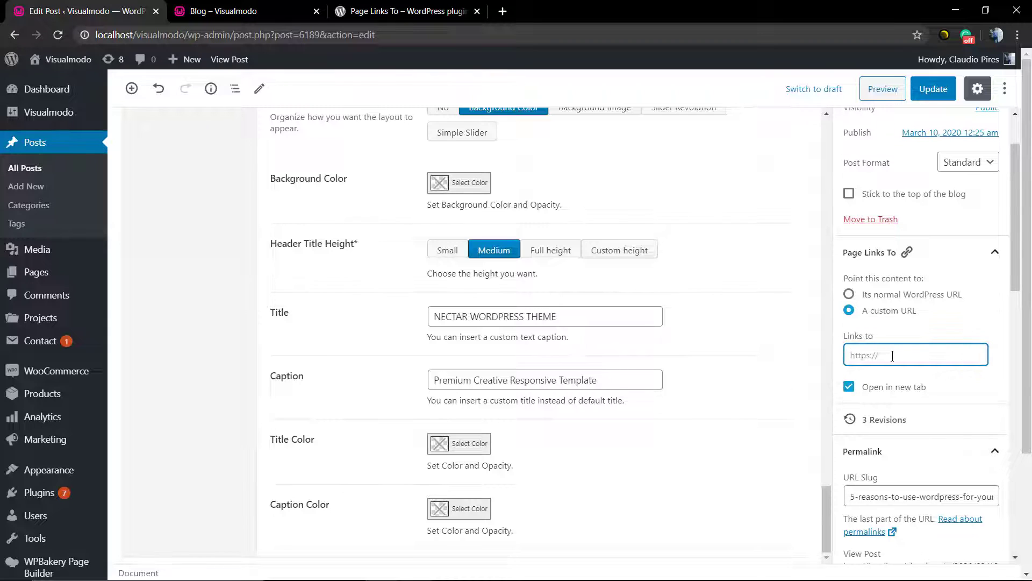
{"action": "type", "text": "https://visualmodo.com/"}
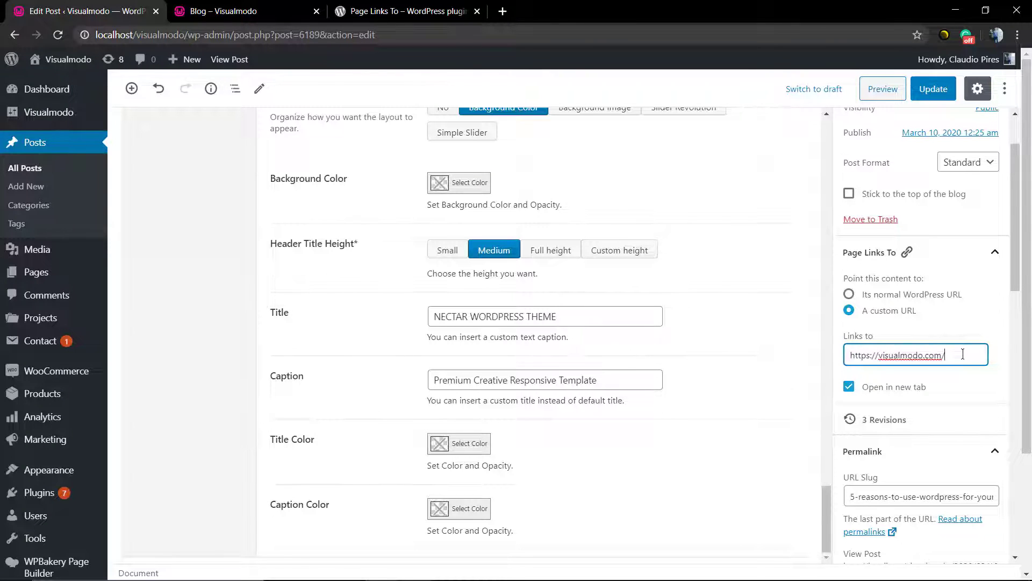
{"action": "scroll", "coordinate": [962, 354], "scroll_direction": "down", "scroll_amount": 5}
{"action": "scroll", "coordinate": [941, 177], "scroll_direction": "up", "scroll_amount": 8}
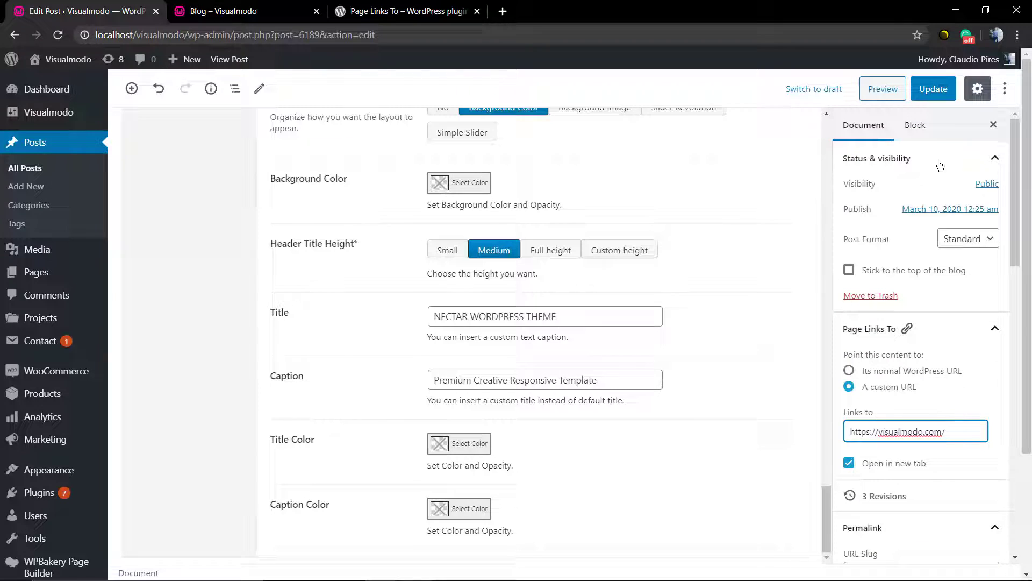
{"action": "left_click", "coordinate": [942, 91]}
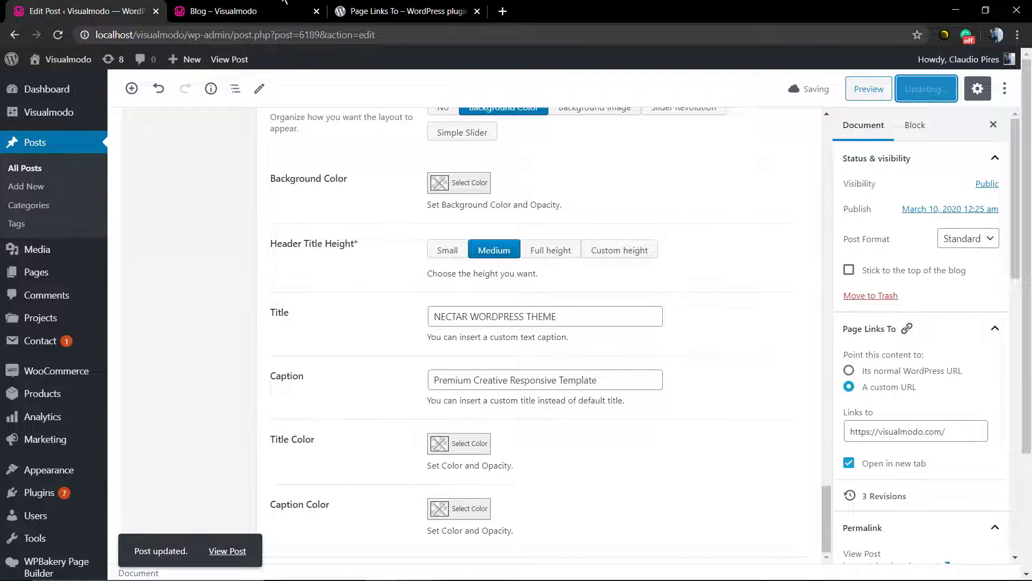
{"action": "left_click", "coordinate": [231, 12]}
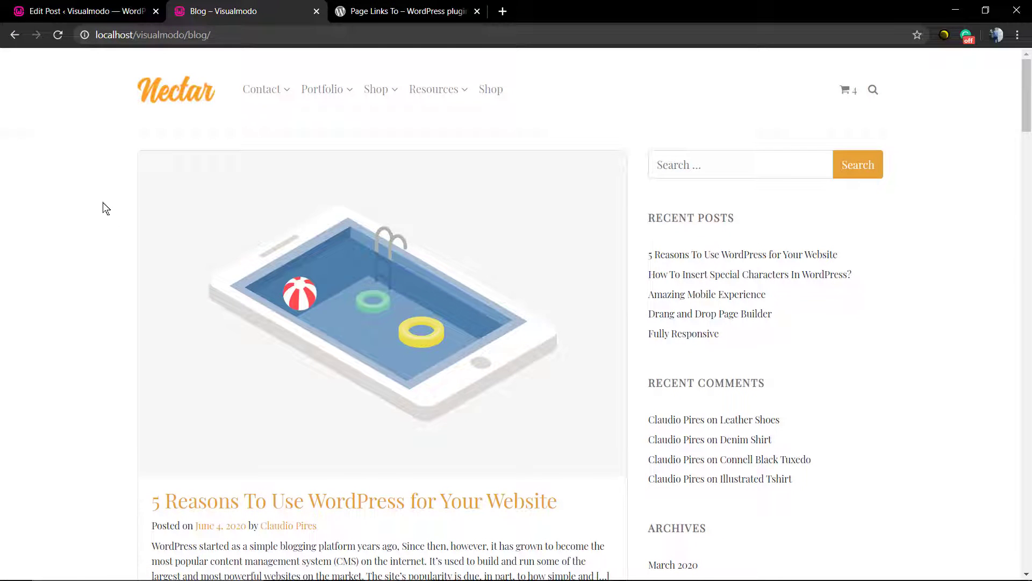
Step: Click the post on the live blog to confirm it opens visualmodo.com, then return to the editor
{"action": "left_click", "coordinate": [261, 316]}
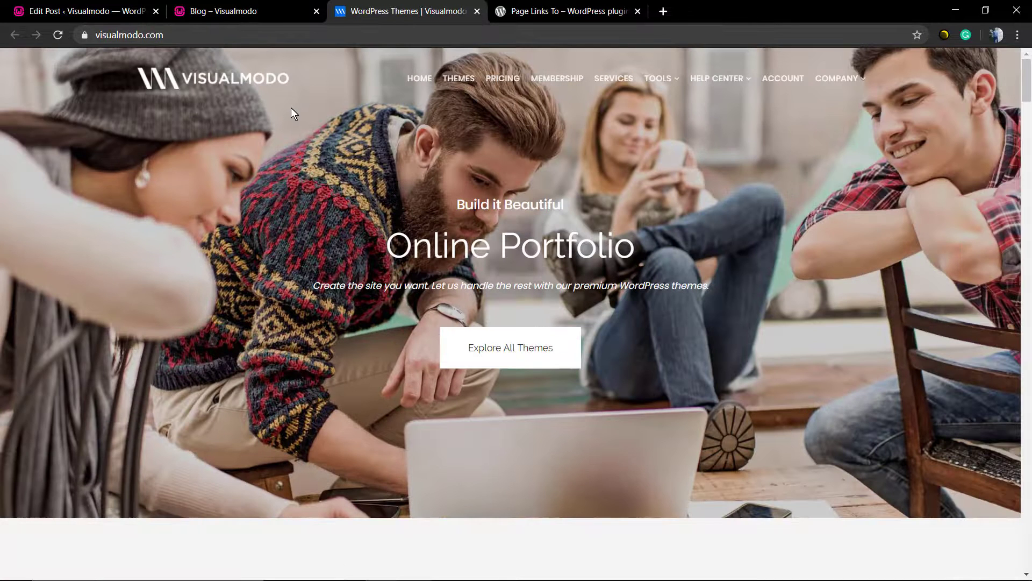
{"action": "left_click", "coordinate": [257, 15]}
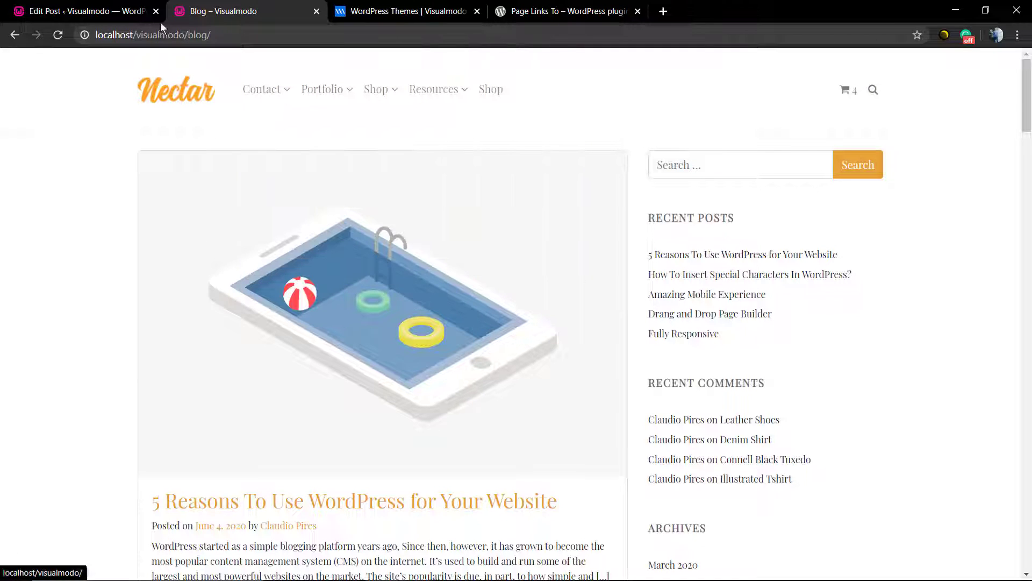
{"action": "left_click", "coordinate": [114, 14]}
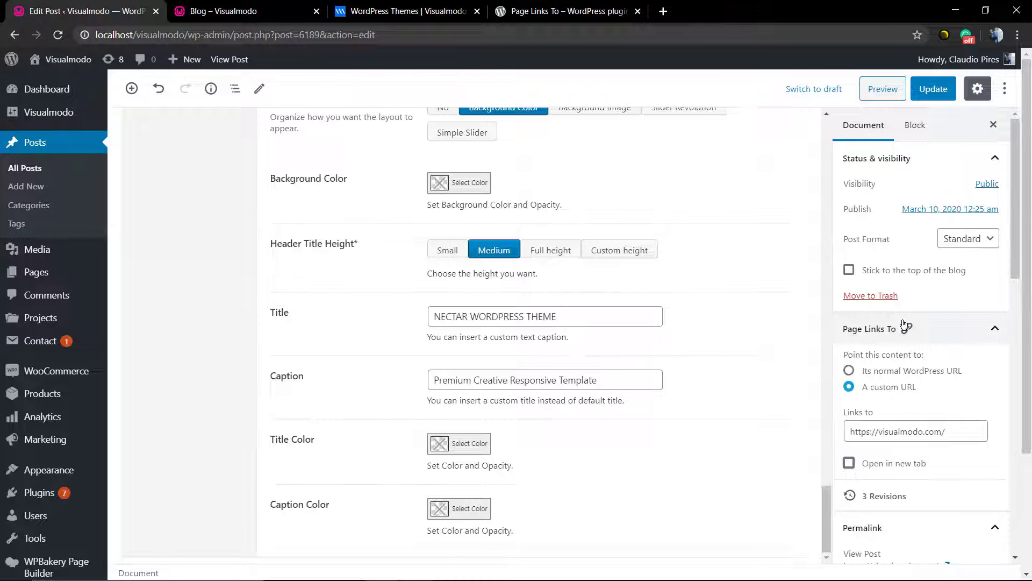
Step: Save the post without the new-tab option and retest the redirect on the reloaded blog
{"action": "left_click", "coordinate": [945, 93]}
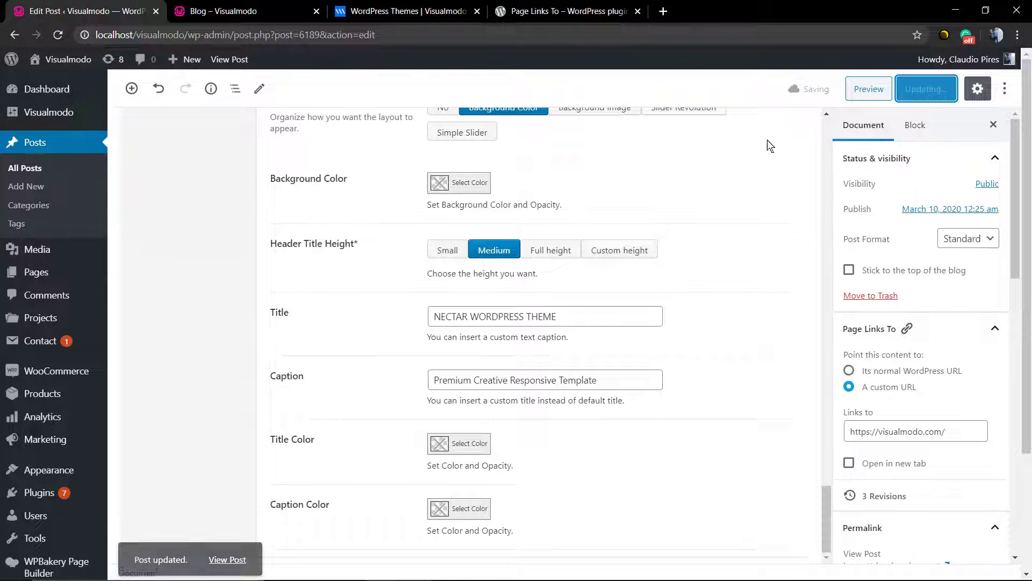
{"action": "left_click", "coordinate": [249, 14]}
{"action": "key", "text": "F5"}
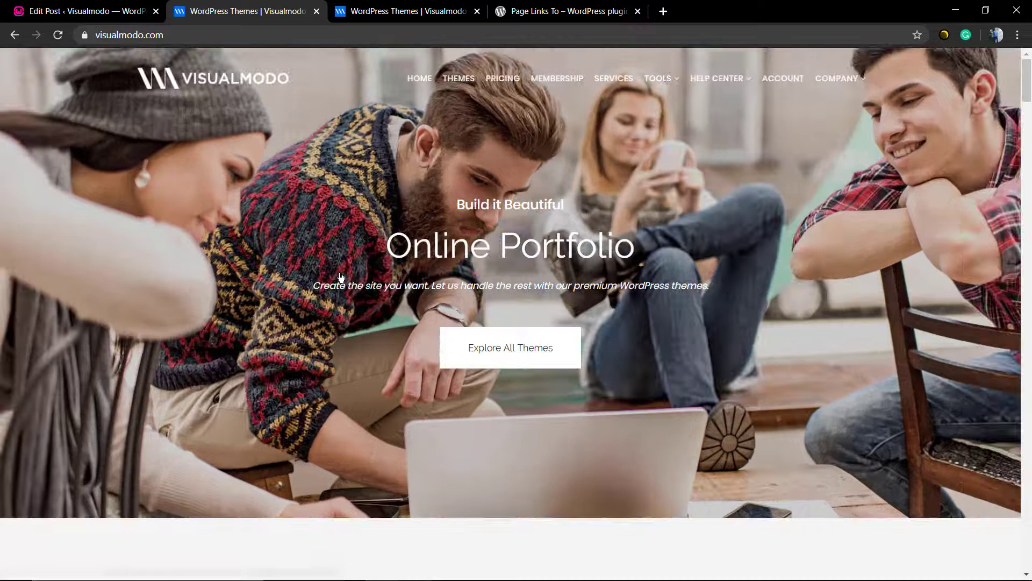
{"action": "left_click", "coordinate": [14, 35]}
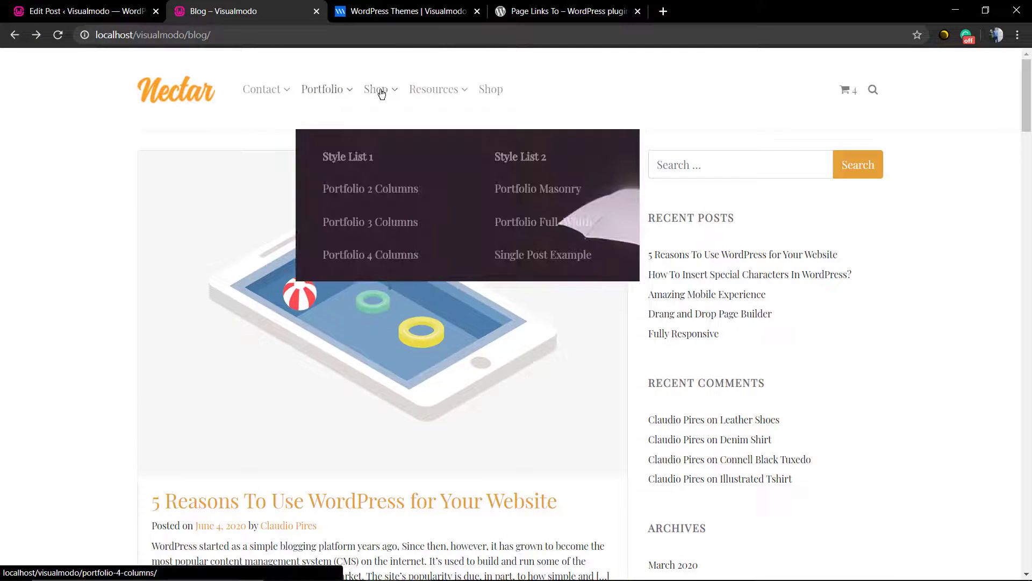
Step: Open the Shop page from the site menu, then come back to the post editor
{"action": "mouse_move", "coordinate": [395, 94]}
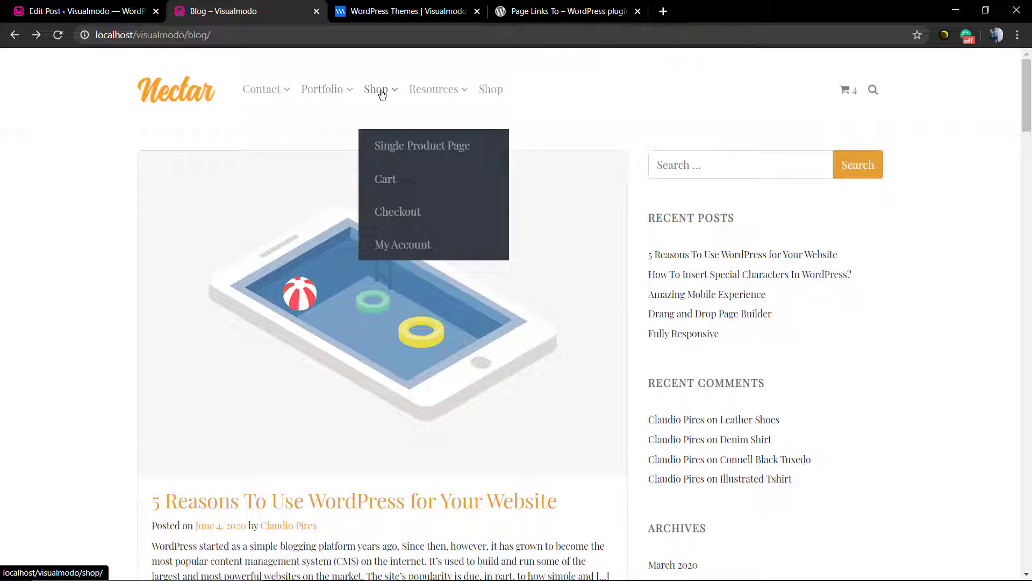
{"action": "left_click", "coordinate": [383, 95]}
{"action": "left_click", "coordinate": [383, 96]}
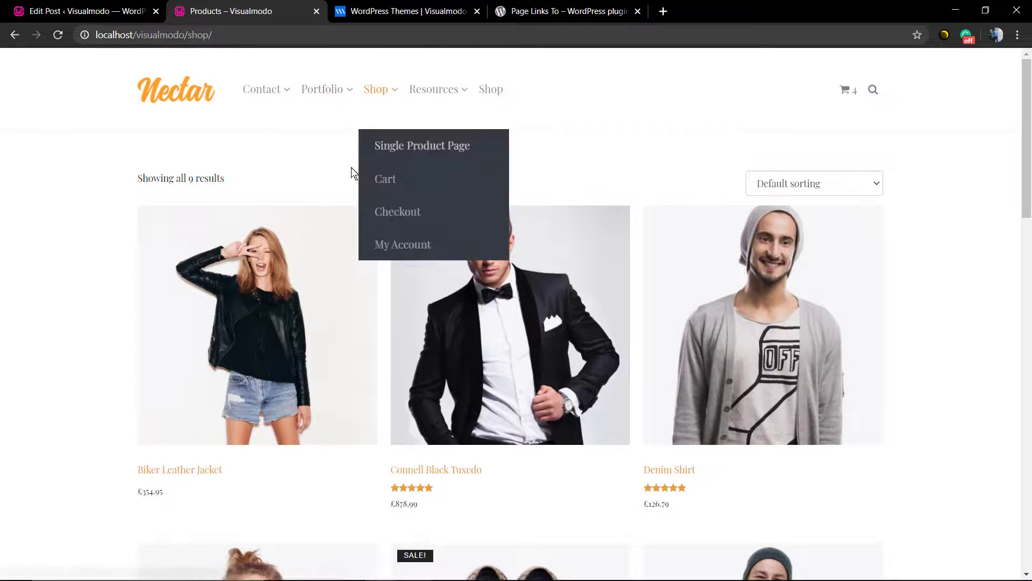
{"action": "left_click", "coordinate": [86, 11]}
{"action": "scroll", "coordinate": [138, 219], "scroll_direction": "up", "scroll_amount": 8}
{"action": "scroll", "coordinate": [347, 286], "scroll_direction": "down", "scroll_amount": 2}
Step: Switch the post back to its normal WordPress URL and save it
{"action": "left_click", "coordinate": [890, 371]}
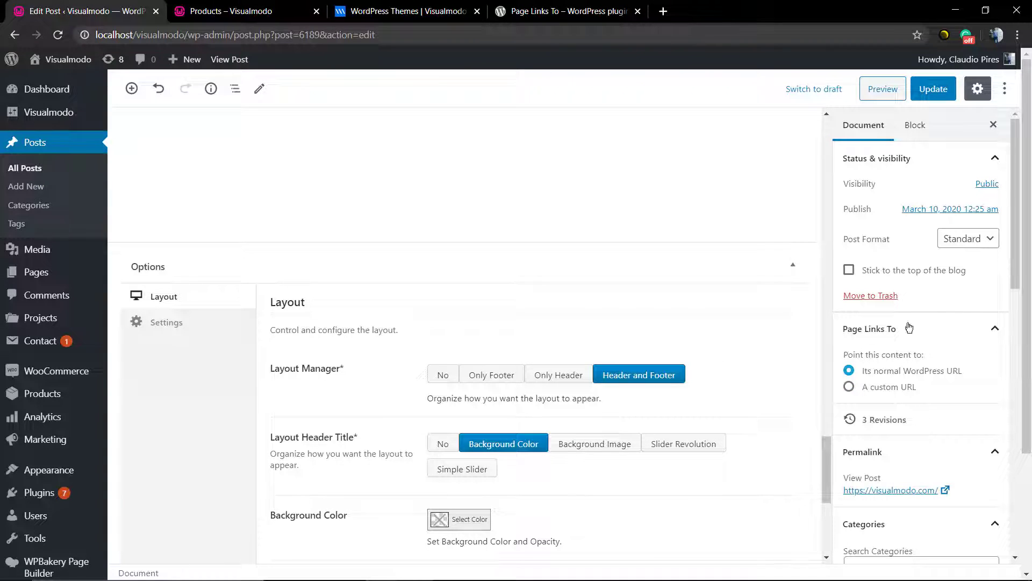
{"action": "left_click", "coordinate": [933, 89]}
{"action": "scroll", "coordinate": [207, 191], "scroll_direction": "up", "scroll_amount": 10}
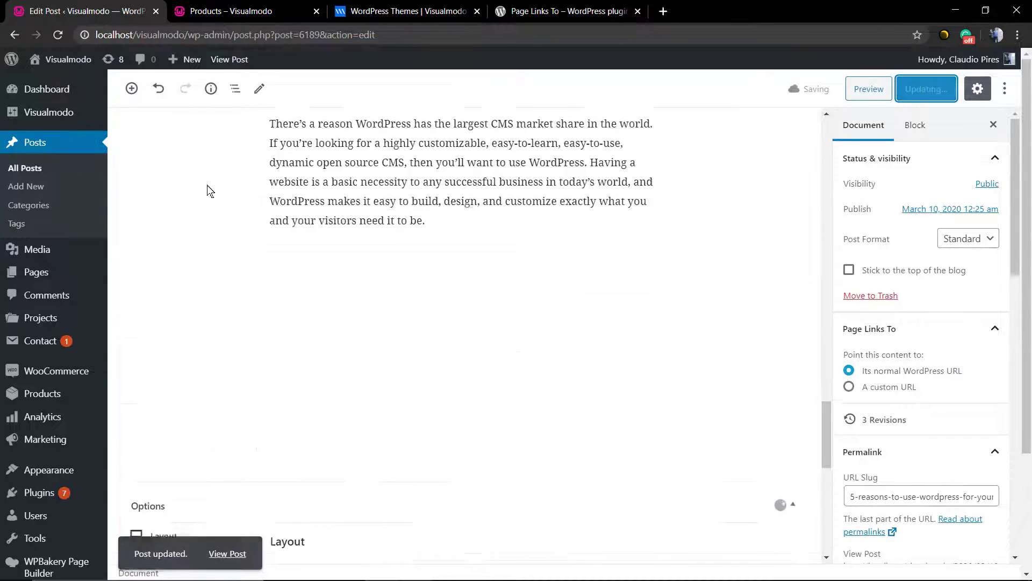
{"action": "scroll", "coordinate": [129, 215], "scroll_direction": "up", "scroll_amount": 10}
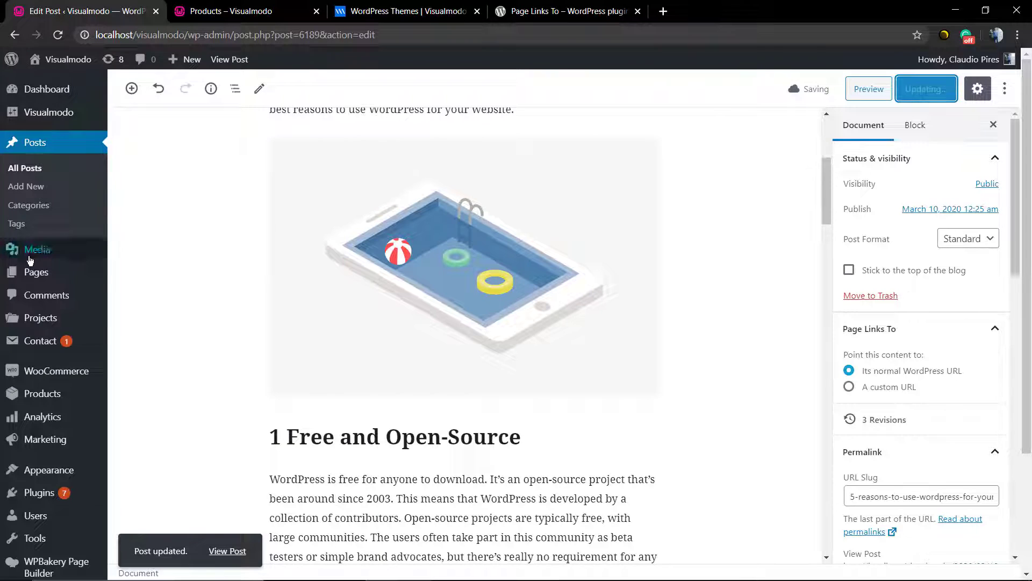
Step: Search Pages for 'shop' and open the Shop page for editing
{"action": "left_click", "coordinate": [36, 275]}
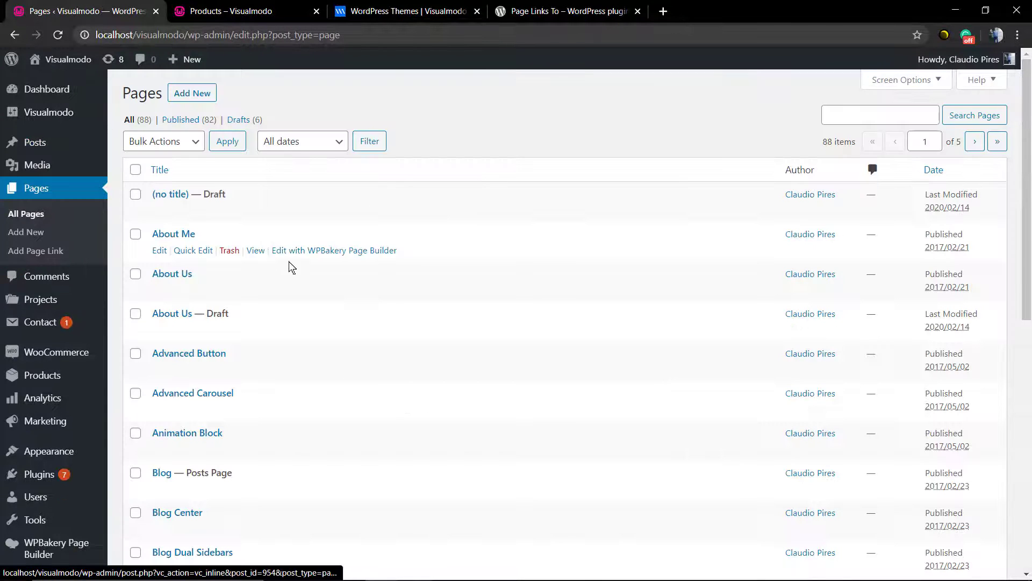
{"action": "scroll", "coordinate": [293, 280], "scroll_direction": "down", "scroll_amount": 2}
{"action": "scroll", "coordinate": [296, 289], "scroll_direction": "down", "scroll_amount": 7}
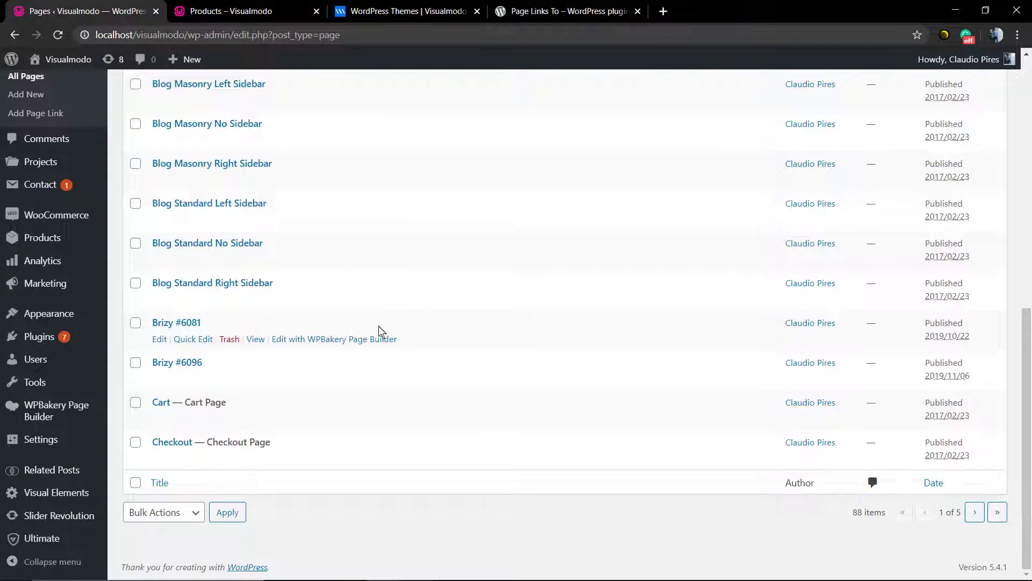
{"action": "scroll", "coordinate": [908, 164], "scroll_direction": "up", "scroll_amount": 10}
{"action": "left_click", "coordinate": [857, 117]}
{"action": "type", "text": "shop"}
{"action": "key", "text": "Return"}
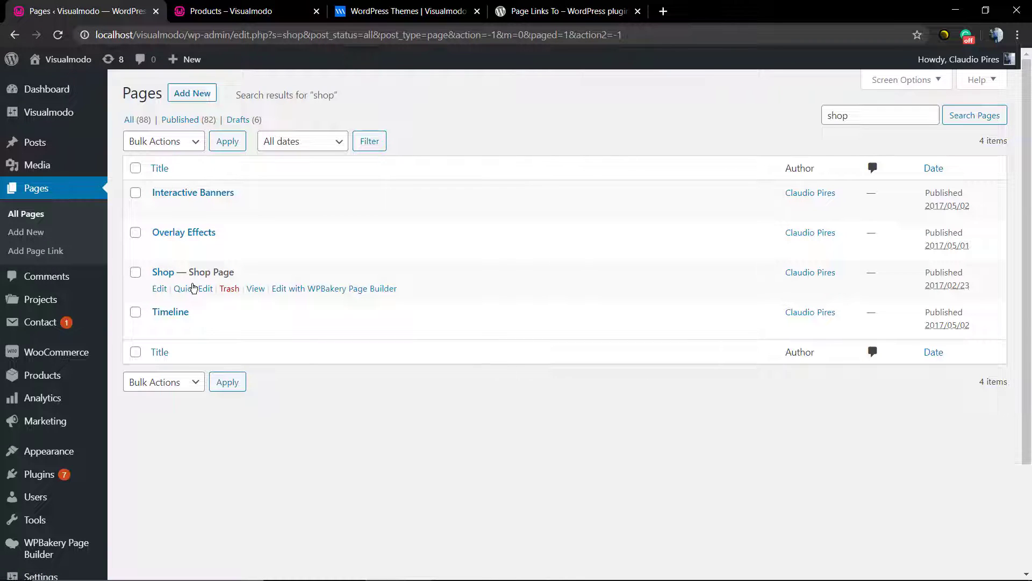
{"action": "left_click", "coordinate": [168, 274]}
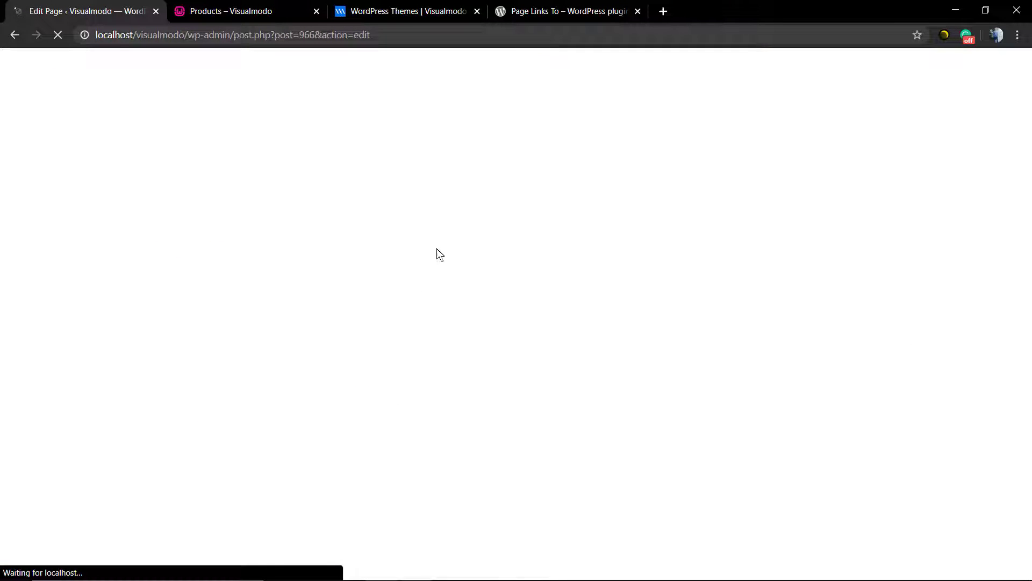
Step: Copy the address of visualmodo.com's Premium WordPress Themes page
{"action": "left_click", "coordinate": [397, 14]}
{"action": "left_click", "coordinate": [458, 81]}
{"action": "left_click", "coordinate": [253, 34]}
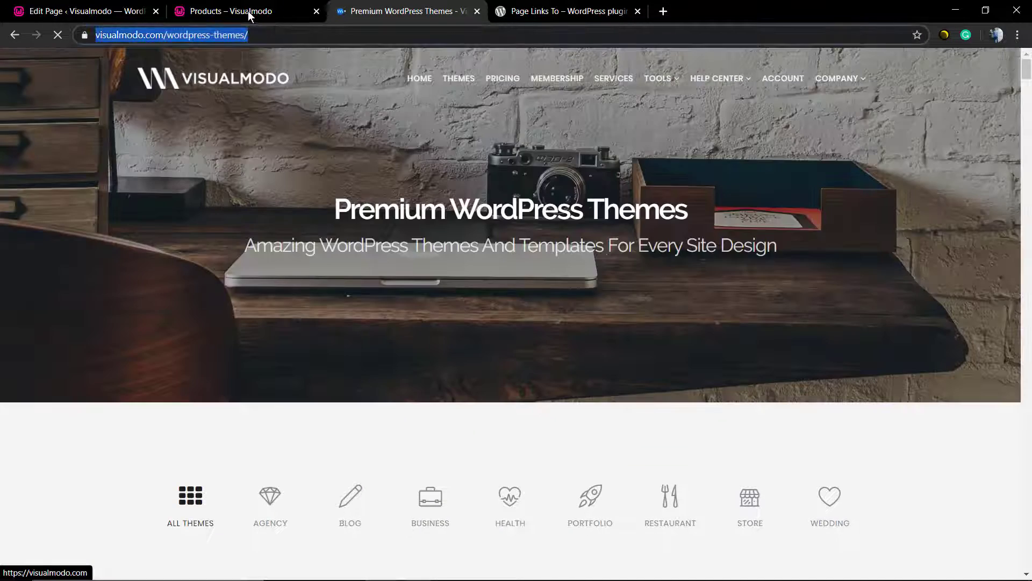
{"action": "left_click", "coordinate": [249, 17]}
{"action": "left_click", "coordinate": [403, 11]}
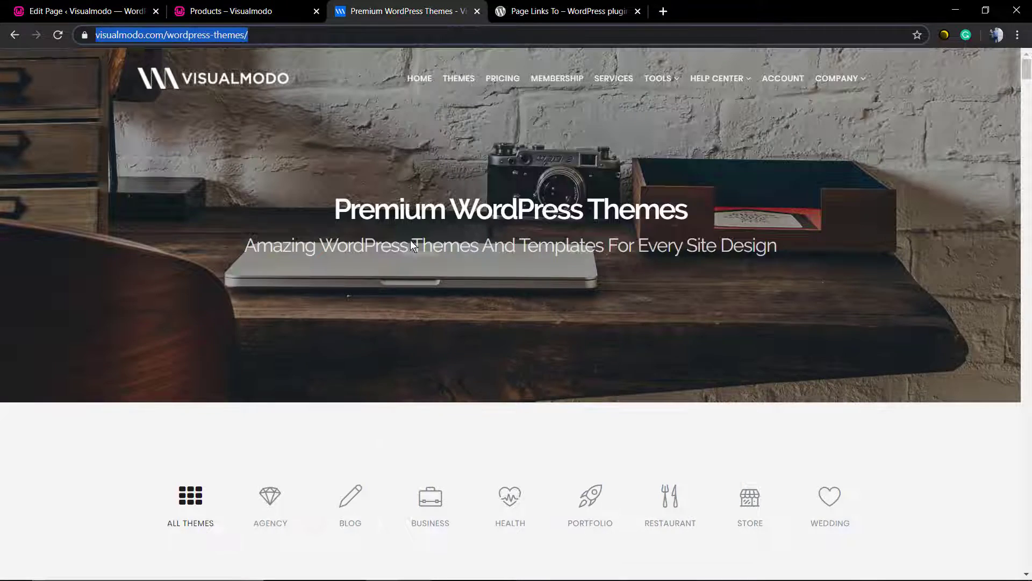
{"action": "scroll", "coordinate": [322, 334], "scroll_direction": "down", "scroll_amount": 10}
{"action": "scroll", "coordinate": [317, 336], "scroll_direction": "up", "scroll_amount": 10}
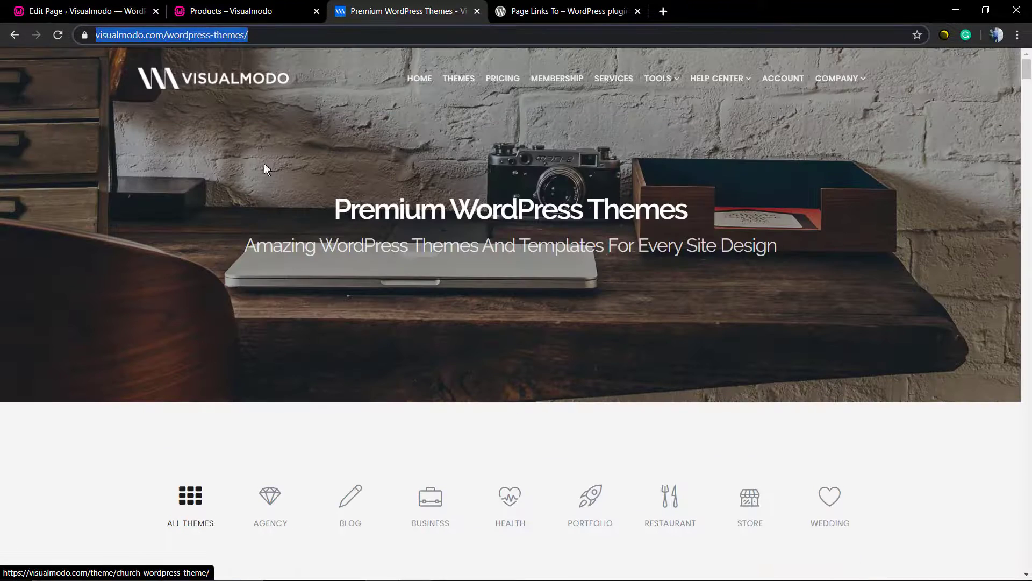
{"action": "left_click", "coordinate": [221, 14]}
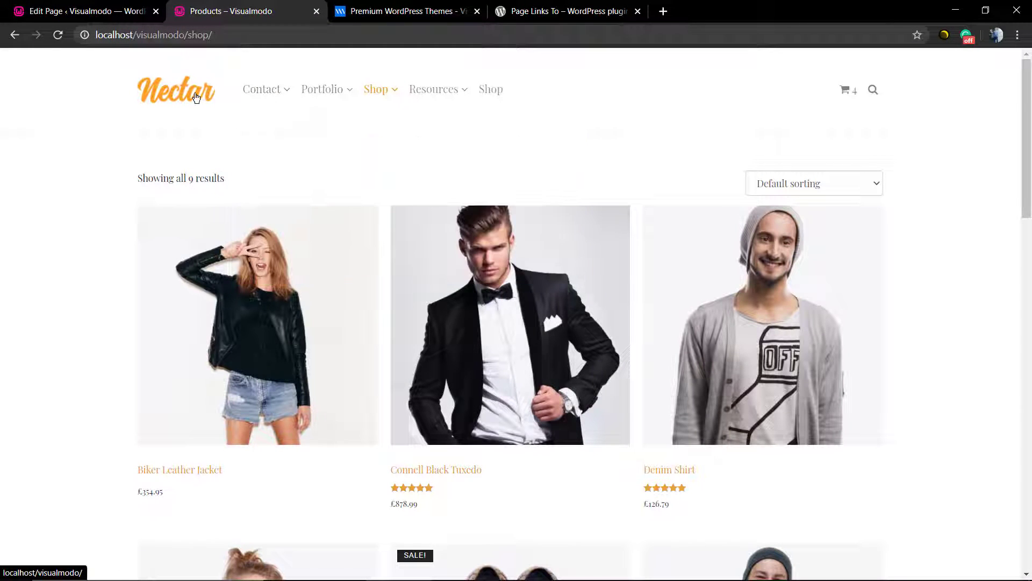
{"action": "left_click", "coordinate": [115, 21]}
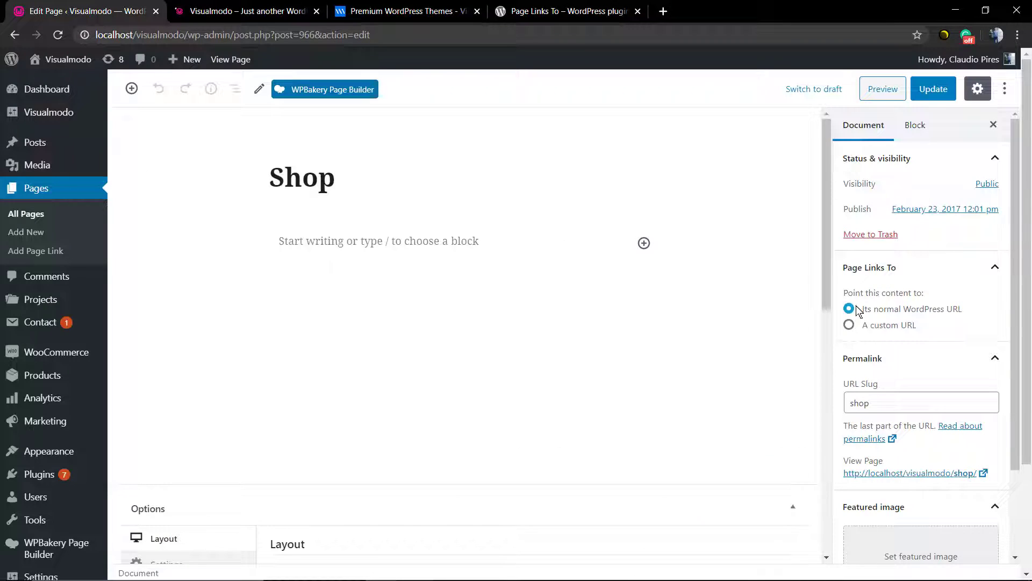
{"action": "left_click", "coordinate": [863, 272]}
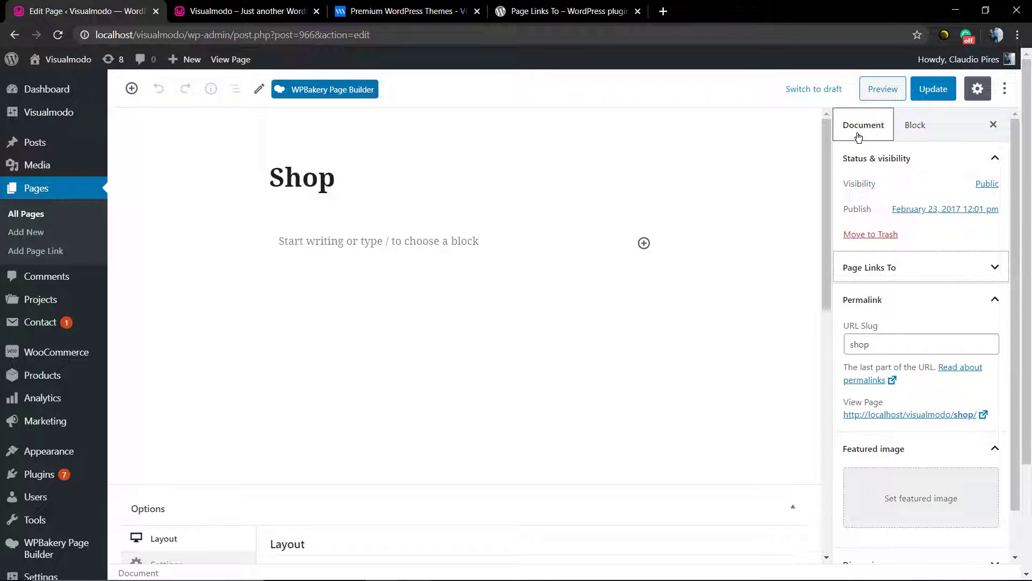
{"action": "left_click", "coordinate": [881, 271]}
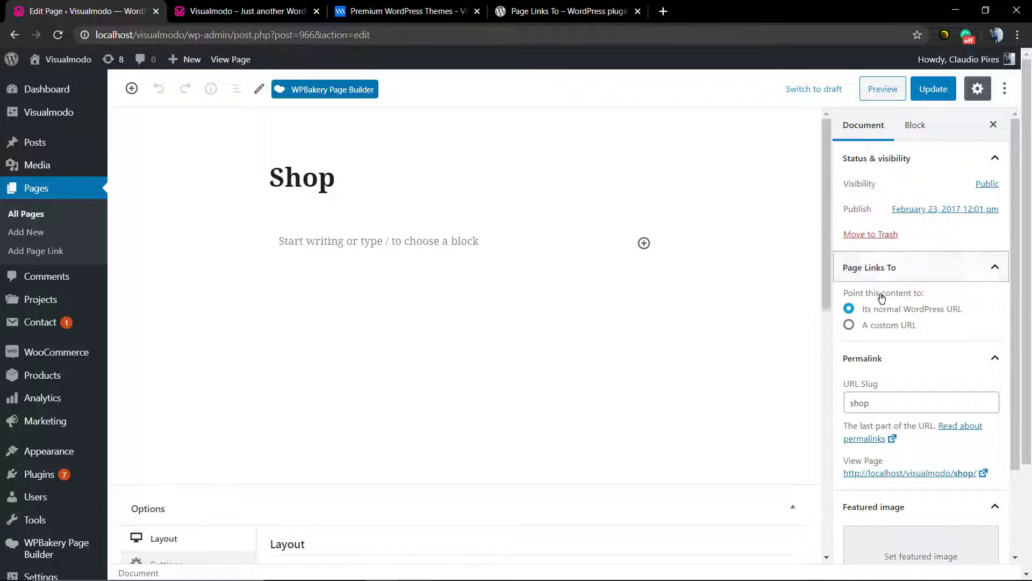
{"action": "left_click", "coordinate": [893, 325]}
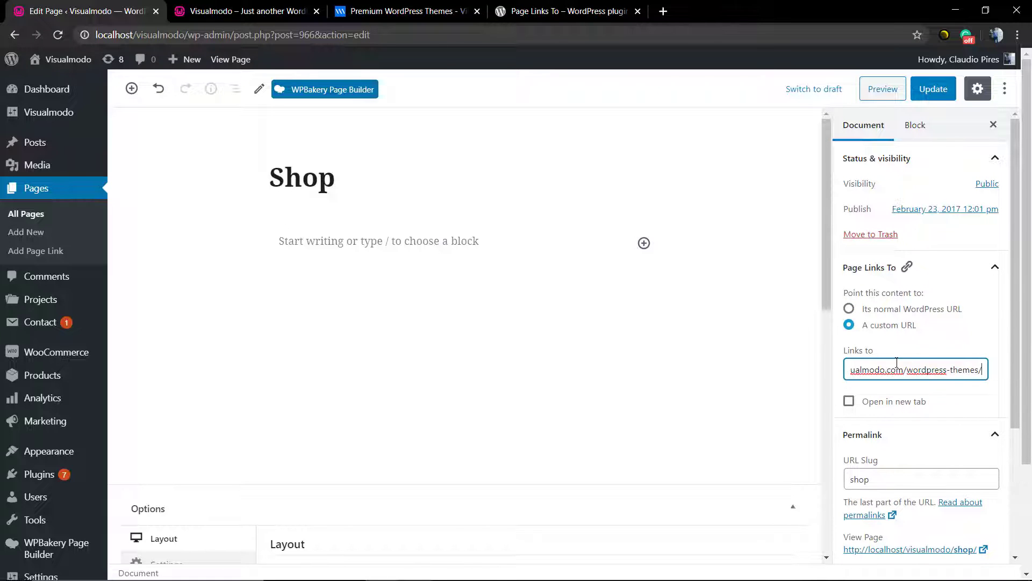
{"action": "left_click", "coordinate": [933, 89]}
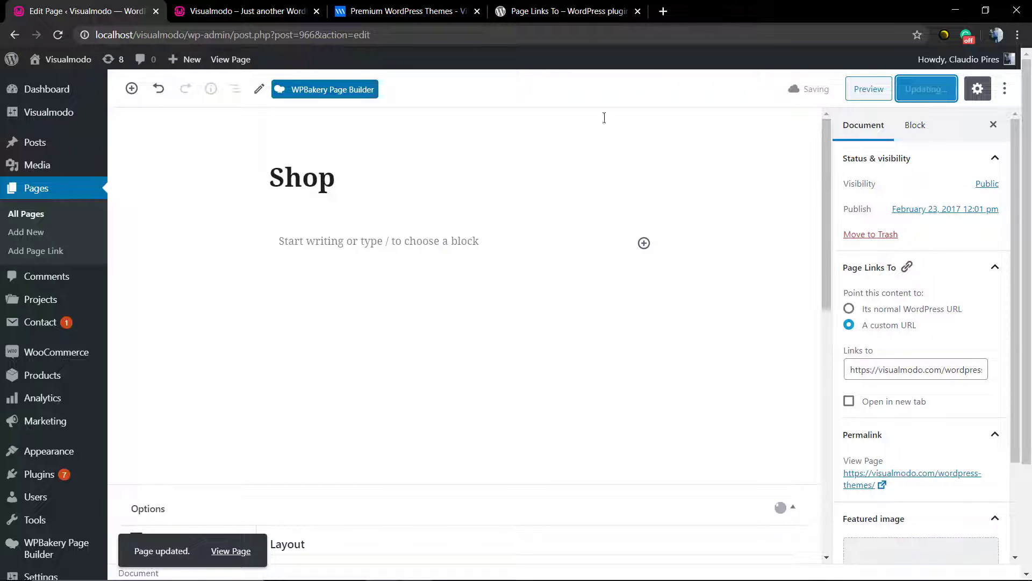
{"action": "left_click", "coordinate": [269, 9]}
Step: Reload the homepage, confirm Shop opens visualmodo.com/wordpress-themes/, then return to the Shop editor
{"action": "mouse_move", "coordinate": [268, 122]}
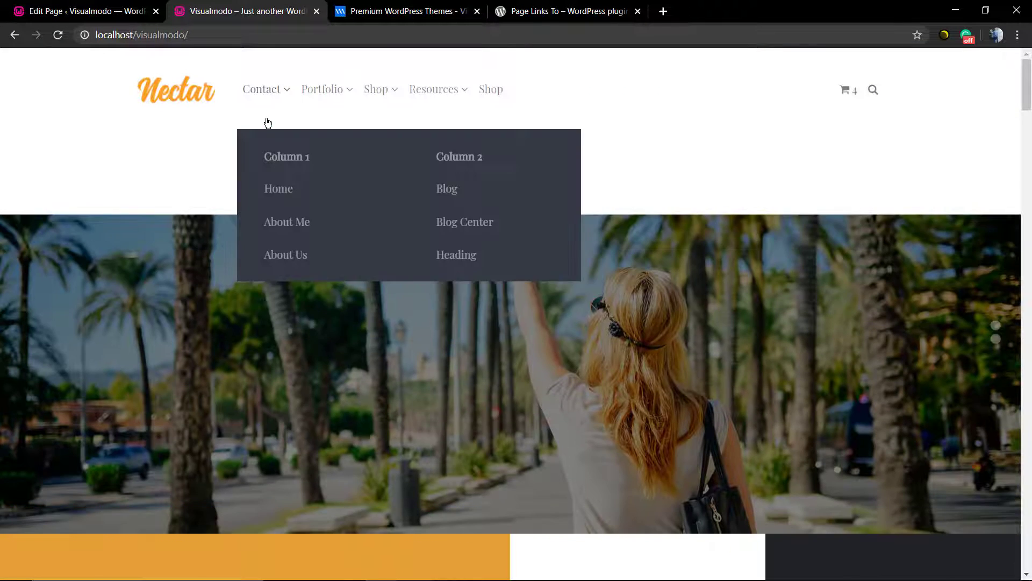
{"action": "key", "text": "F5"}
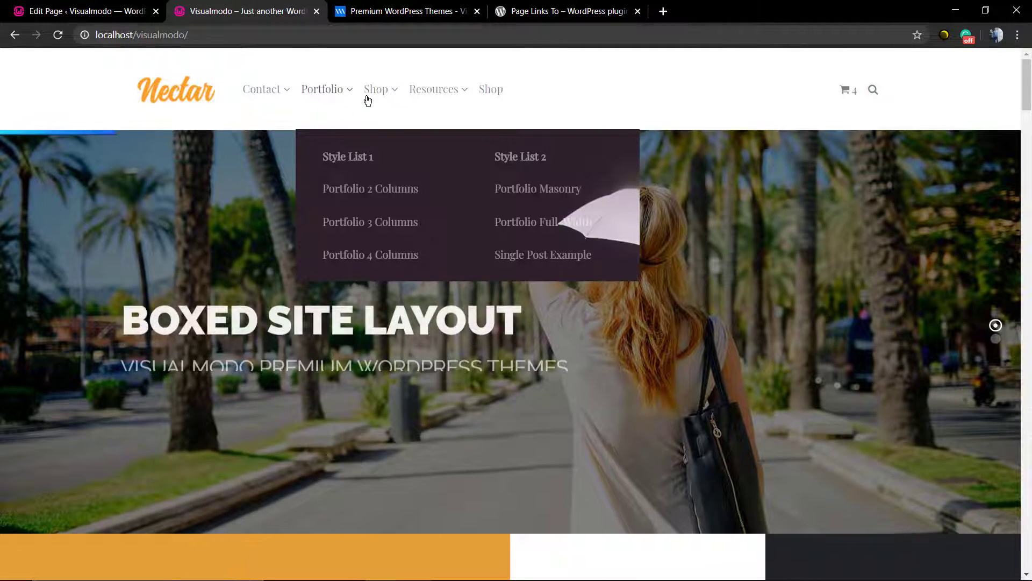
{"action": "left_click", "coordinate": [376, 96]}
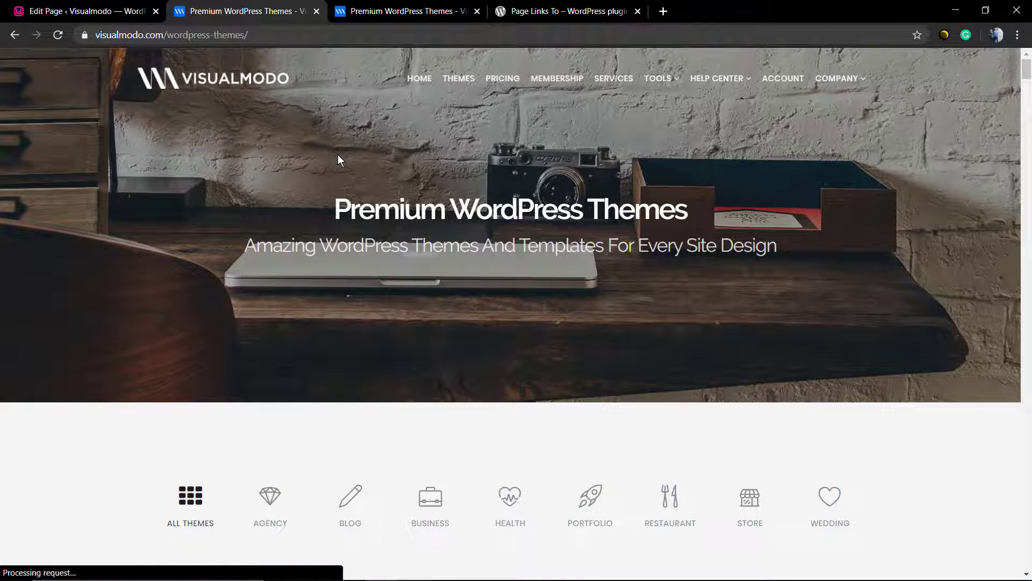
{"action": "left_click", "coordinate": [14, 35]}
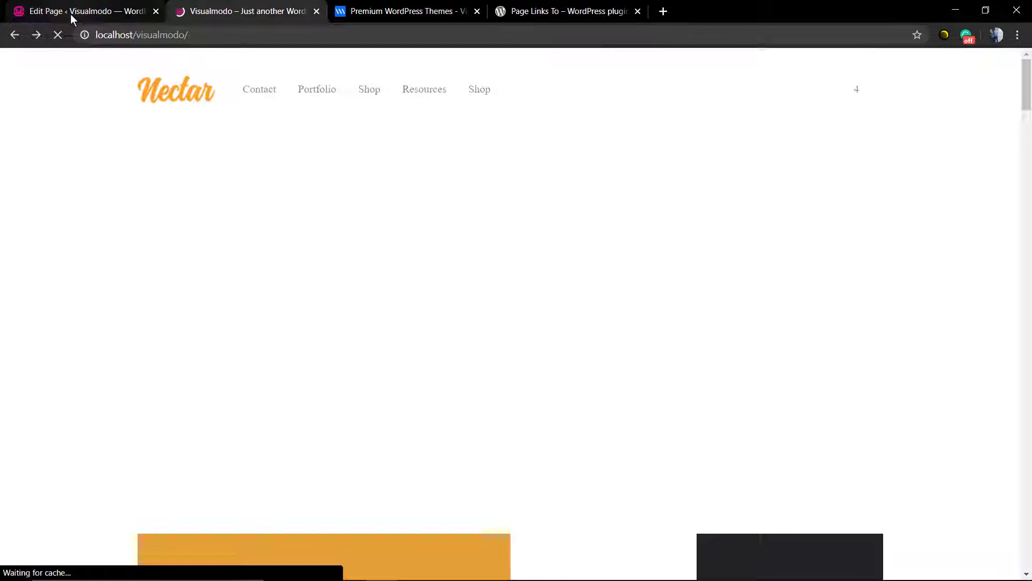
{"action": "left_click", "coordinate": [70, 16]}
Step: Switch to the 'Page Links To – WordPress plugin' page on WordPress.org
{"action": "scroll", "coordinate": [32, 419], "scroll_direction": "down", "scroll_amount": 3}
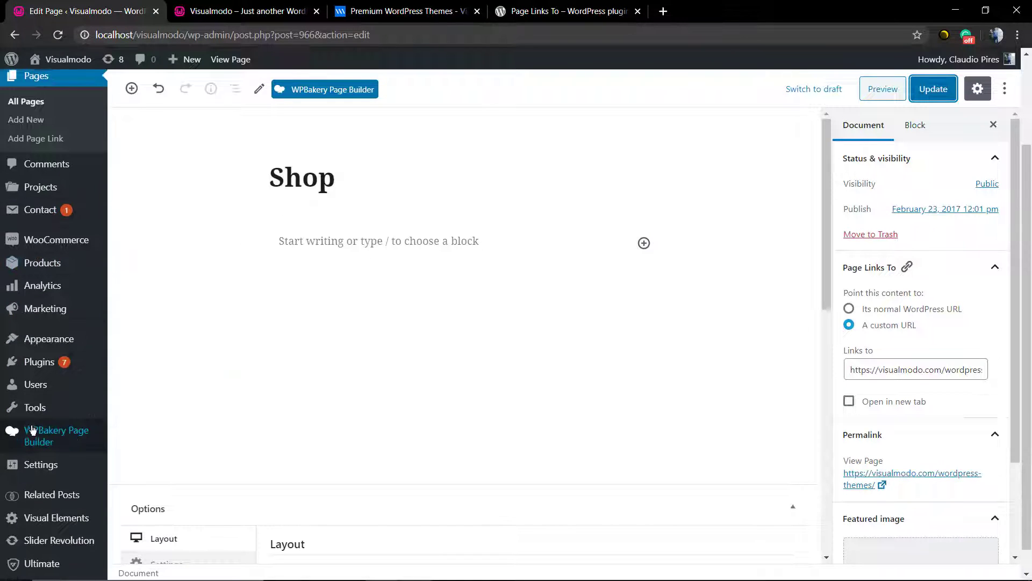
{"action": "mouse_move", "coordinate": [44, 453]}
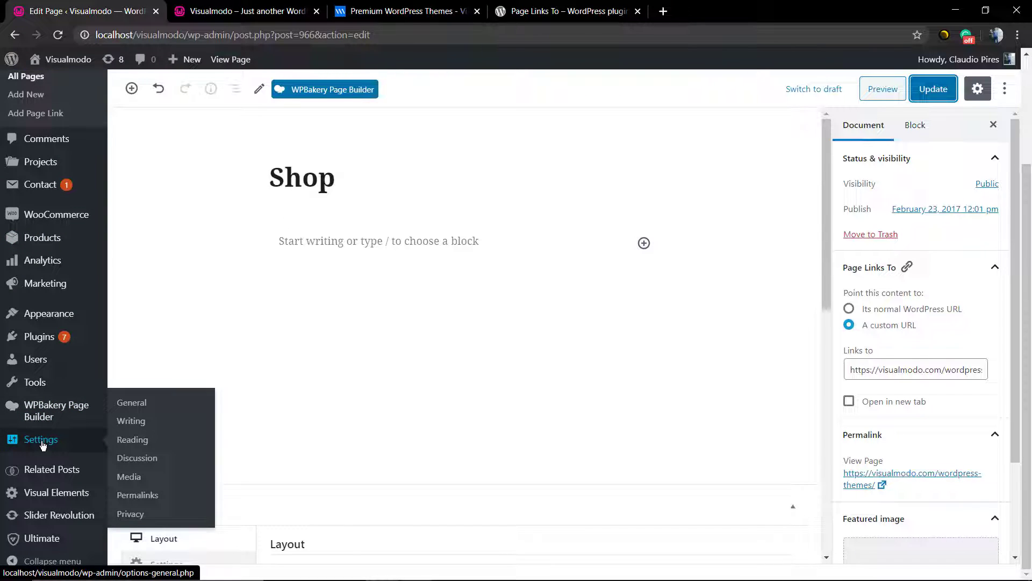
{"action": "scroll", "coordinate": [49, 433], "scroll_direction": "up", "scroll_amount": 2}
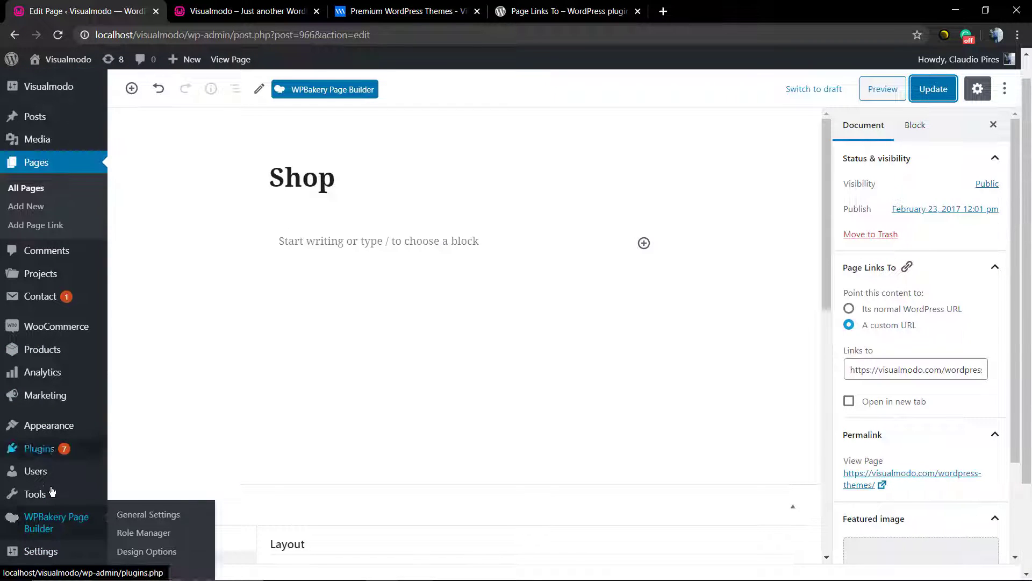
{"action": "mouse_move", "coordinate": [54, 504]}
{"action": "scroll", "coordinate": [54, 504], "scroll_direction": "down", "scroll_amount": 2}
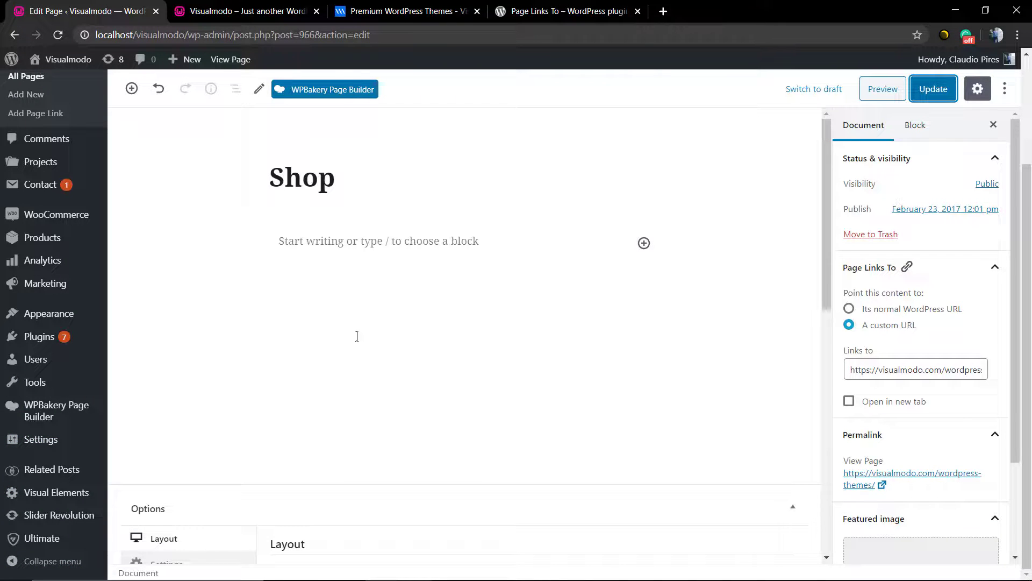
{"action": "left_click", "coordinate": [515, 11]}
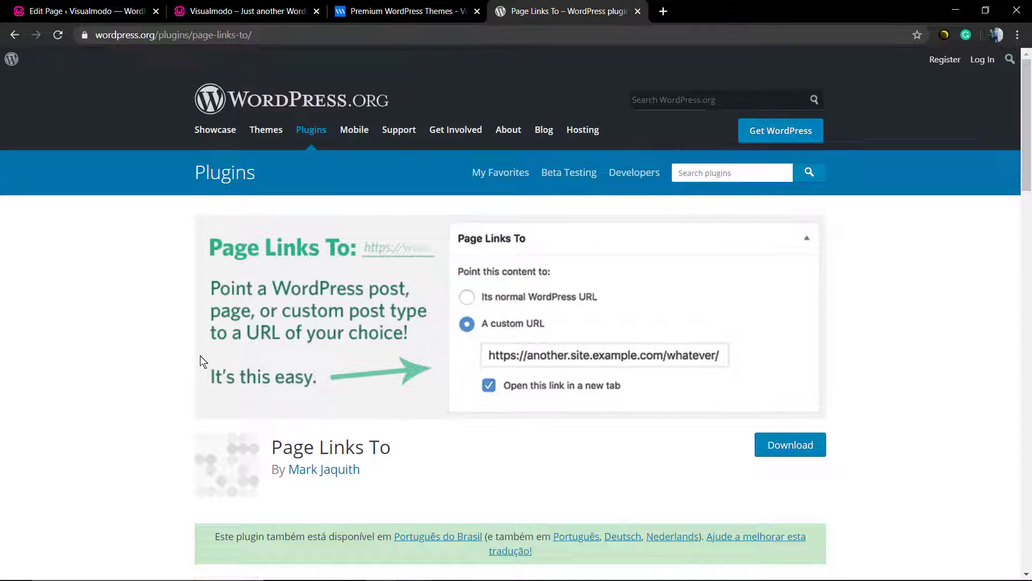